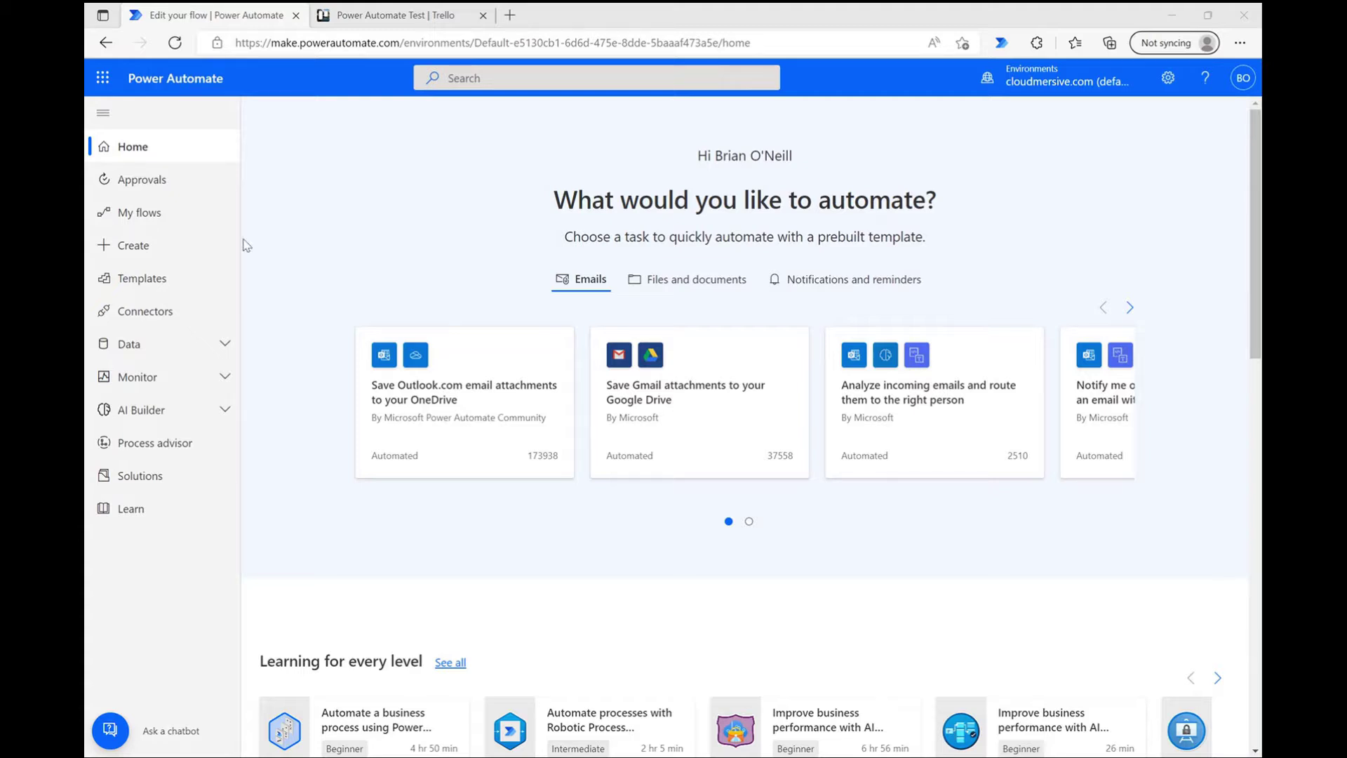
# Step: Open the 'Get the Gender of a Customer's First Name' flow from My flows and expand its manual trigger
pyautogui.click(188, 222)
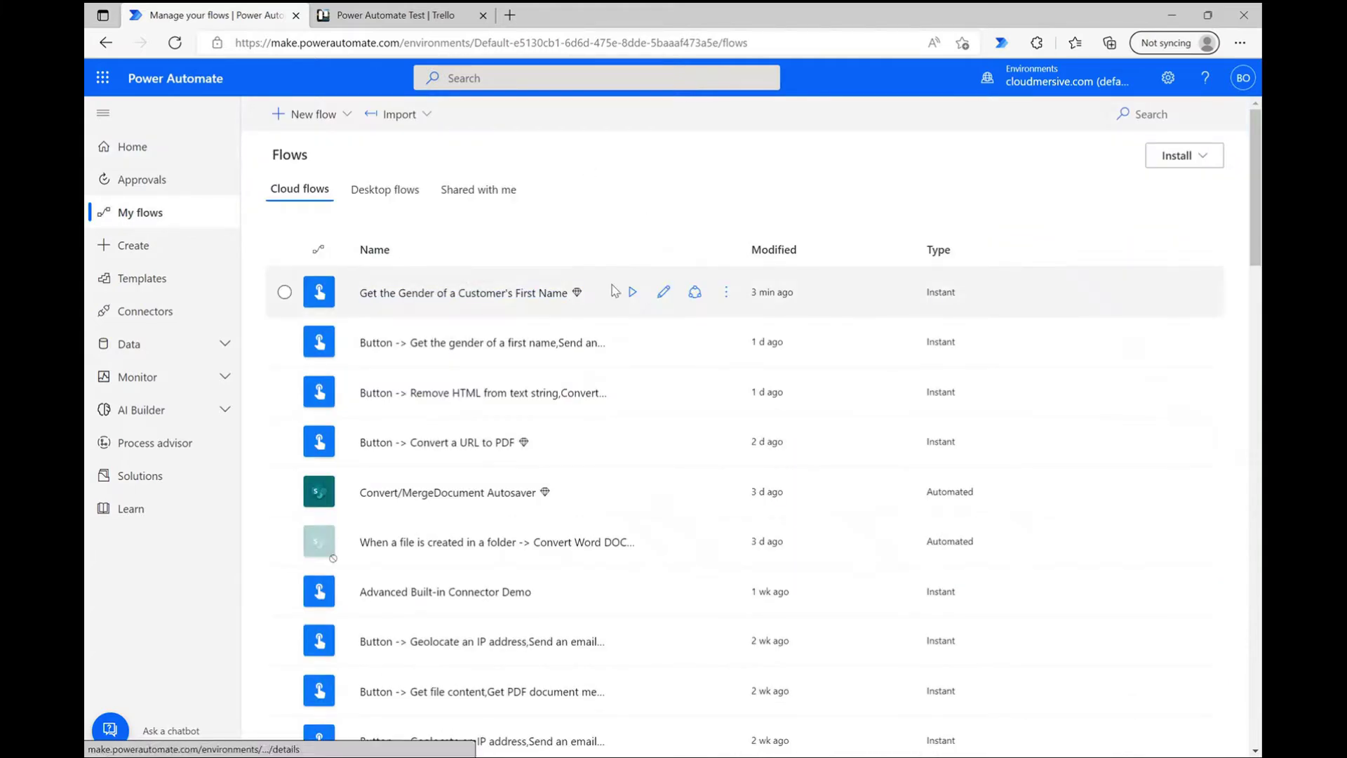
pyautogui.click(688, 299)
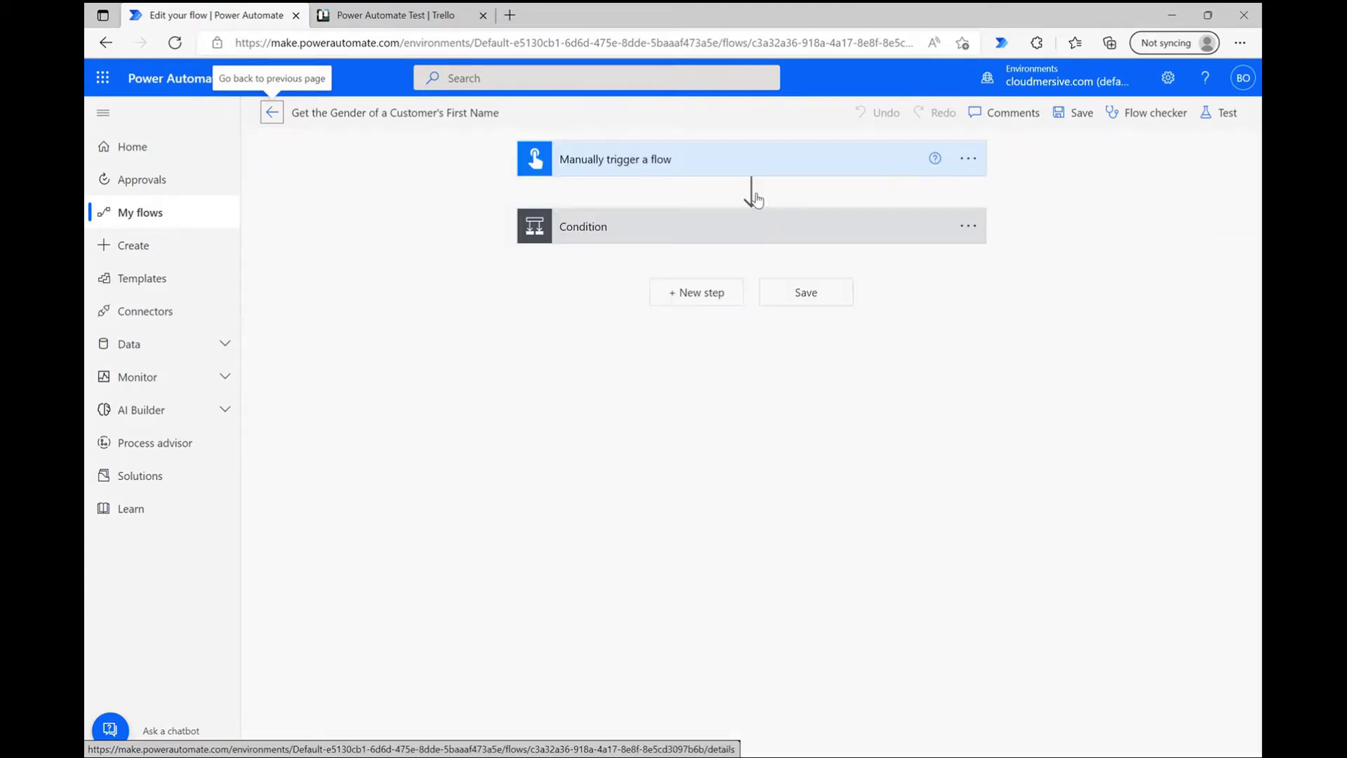
pyautogui.click(748, 167)
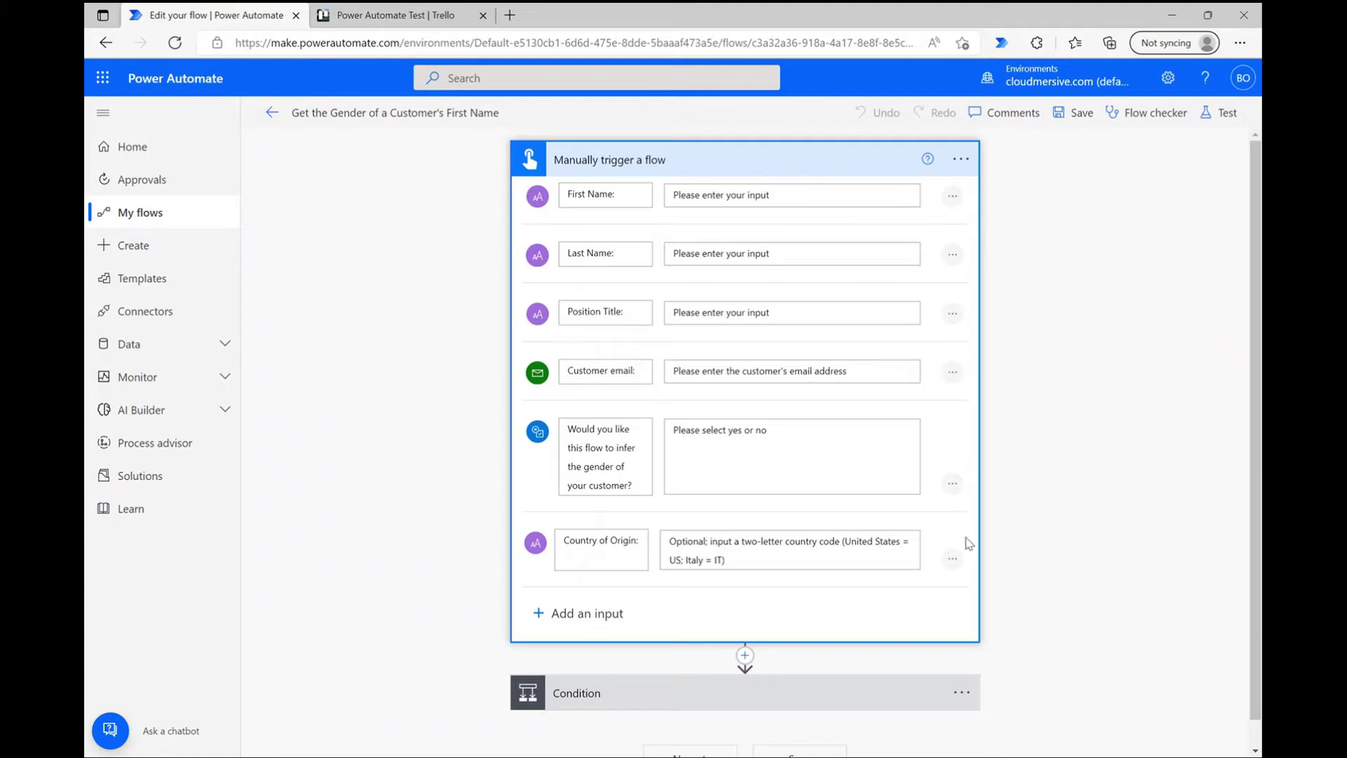
# Step: Review the trigger's Country of Origin hint and gender question inputs, then expand the Condition step
pyautogui.click(730, 560)
pyautogui.click(762, 564)
pyautogui.click(568, 429)
pyautogui.moveTo(576, 428); pyautogui.dragTo(640, 483)
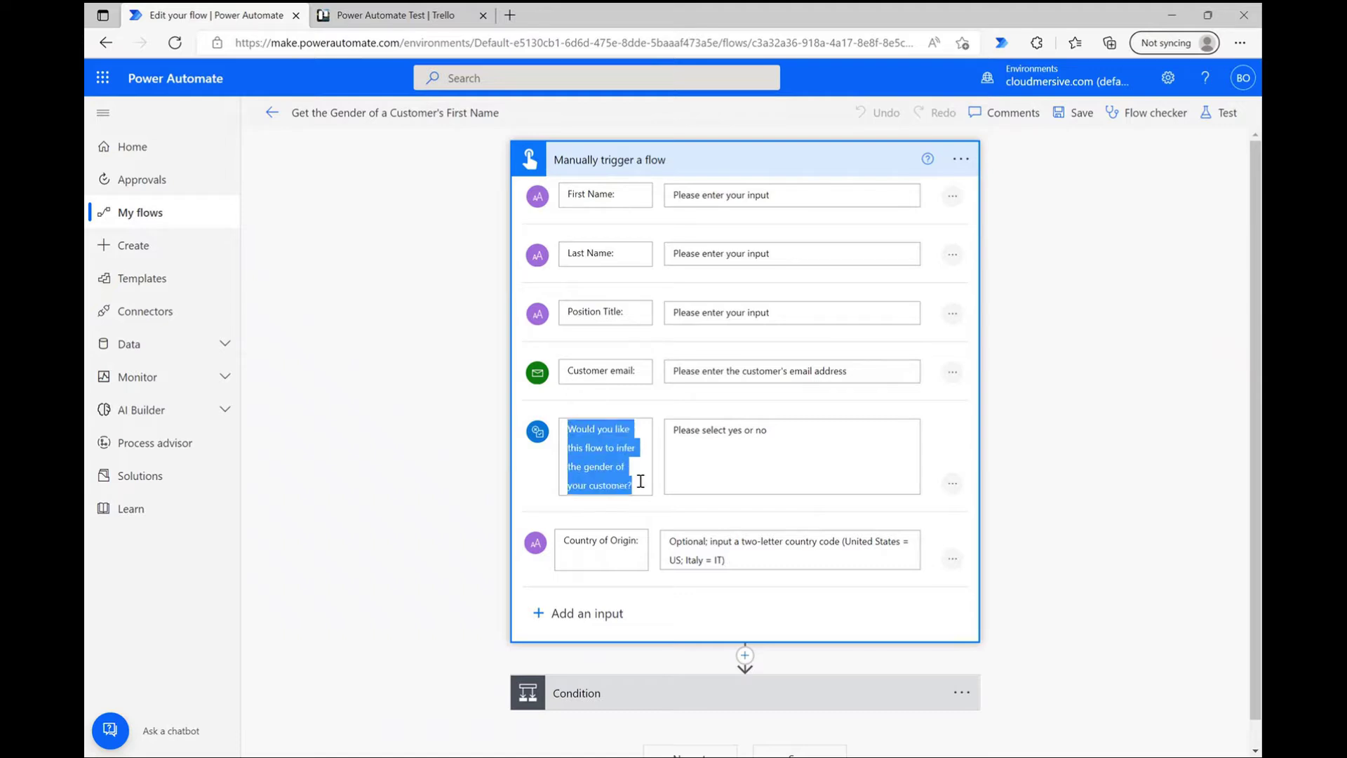
pyautogui.click(765, 481)
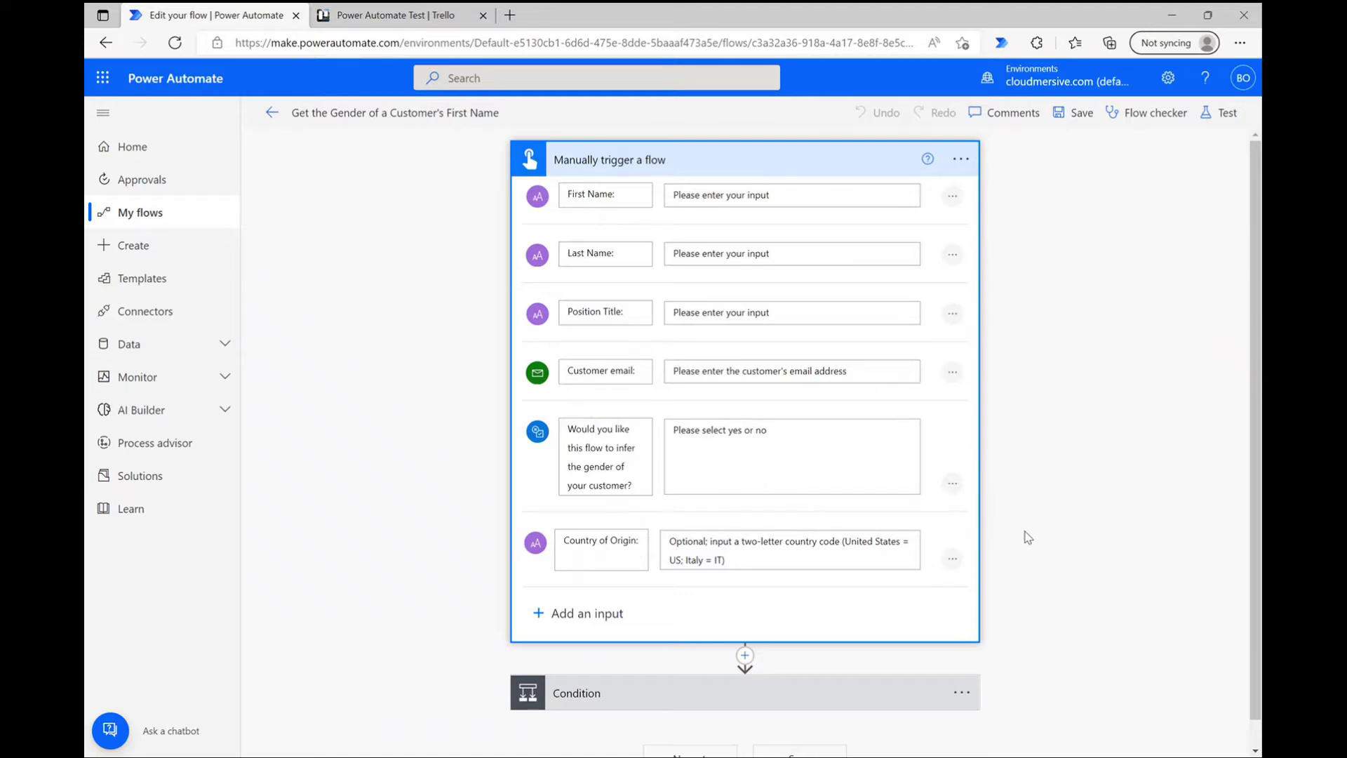
pyautogui.scroll(-1, 1028, 537)
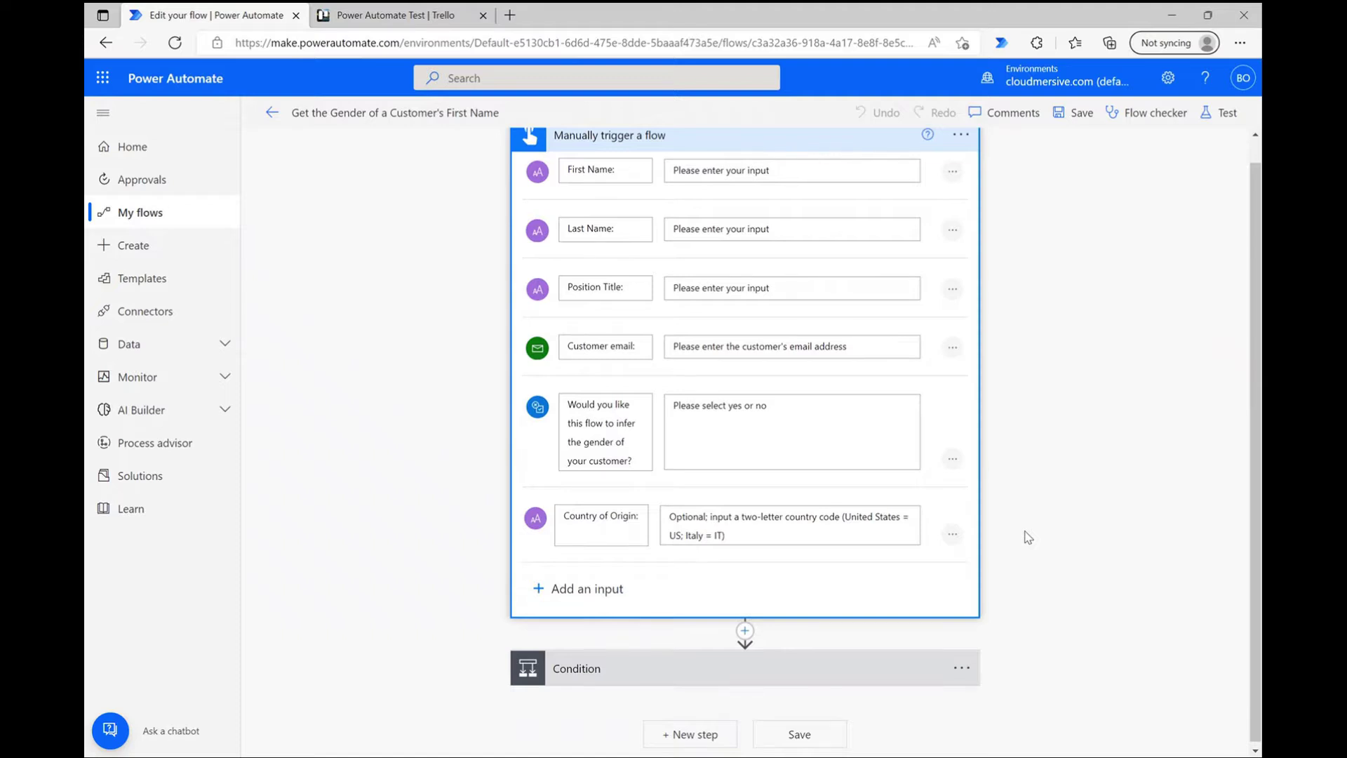
pyautogui.click(802, 665)
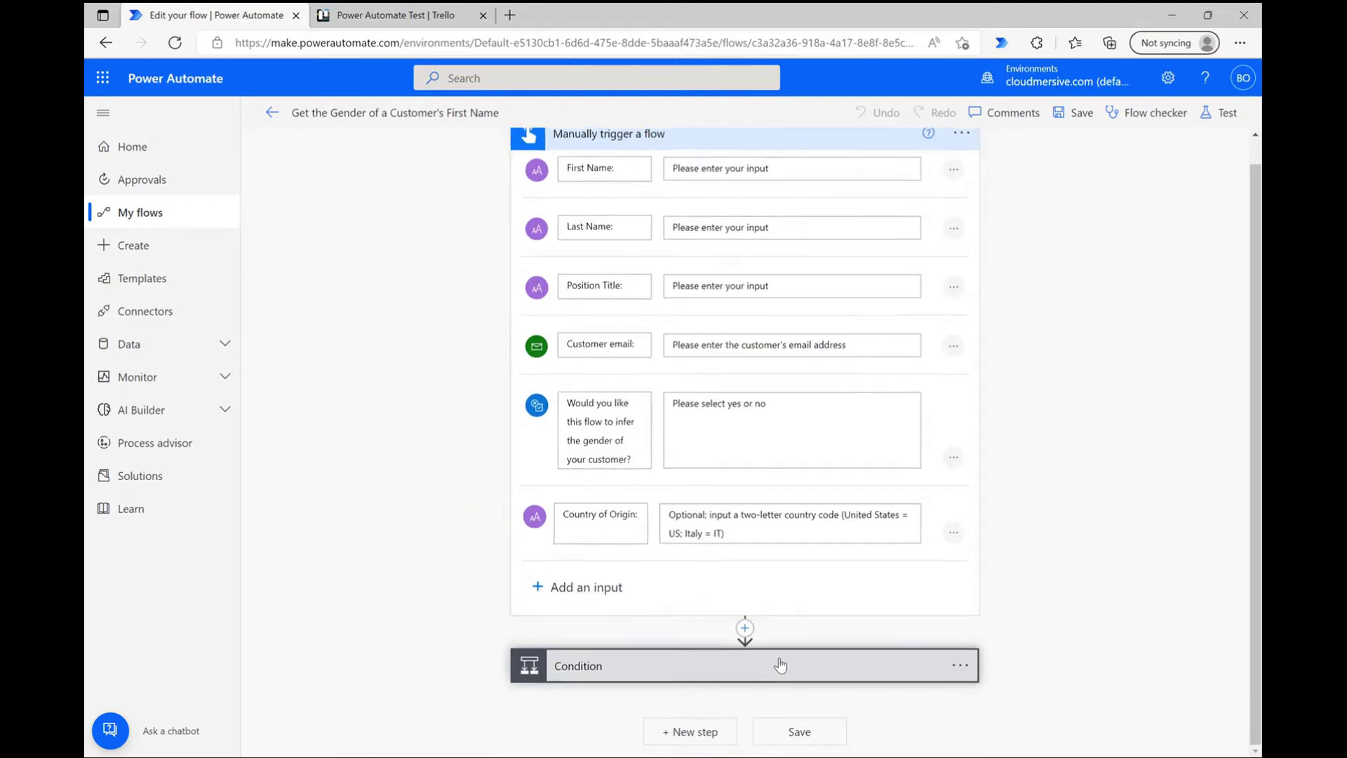
# Step: Expand the If yes branch's 'Get the gender of a first name' step to check its CountryCode and FirstName mappings
pyautogui.scroll(-4, 1028, 586)
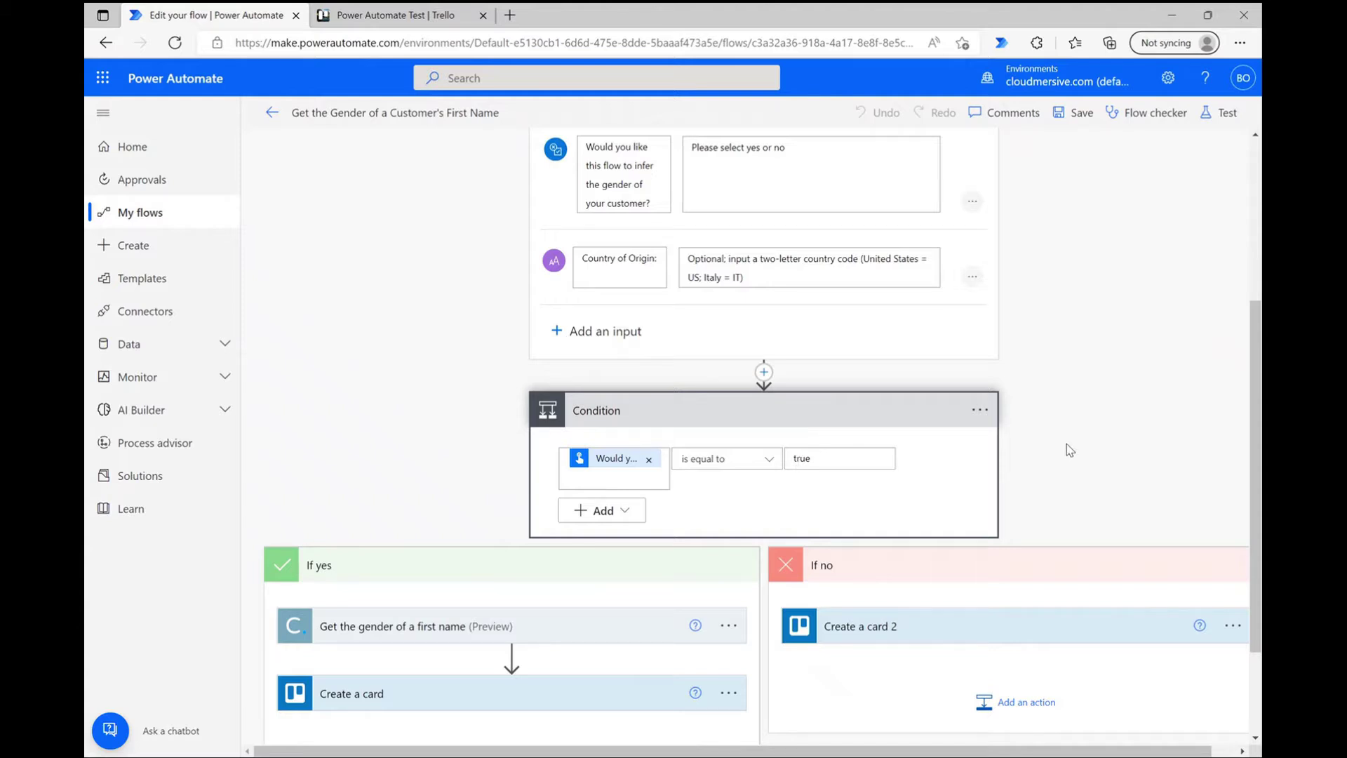
pyautogui.scroll(-2, 1072, 457)
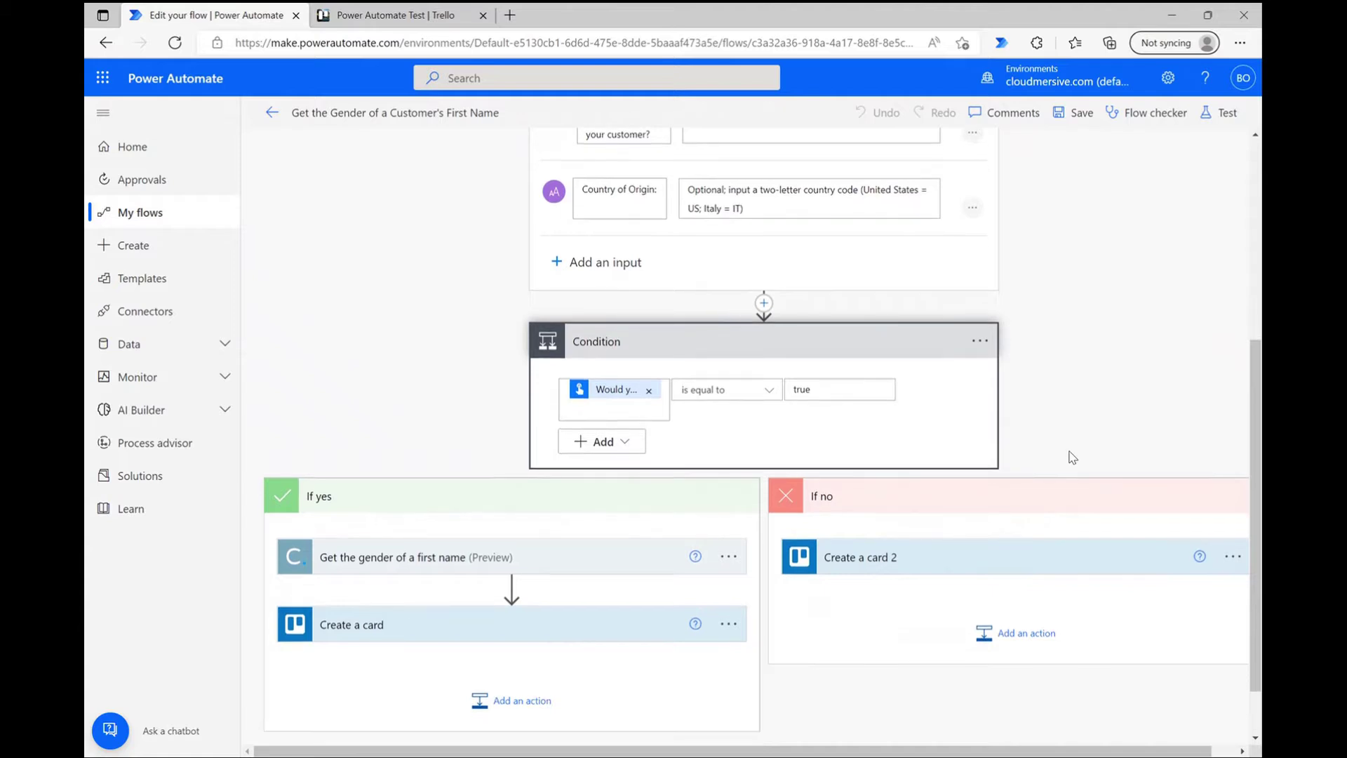
pyautogui.scroll(-1, 1073, 458)
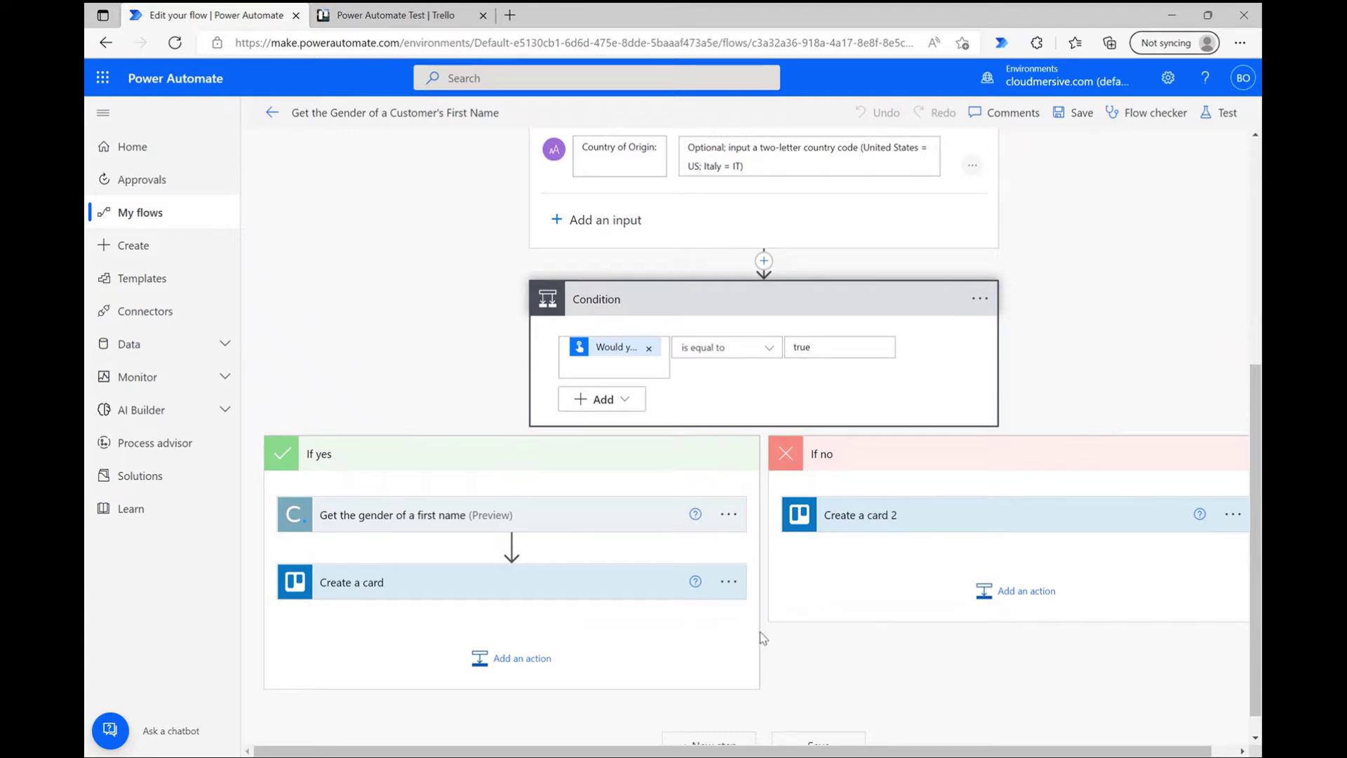
pyautogui.click(514, 519)
pyautogui.scroll(-1, 653, 520)
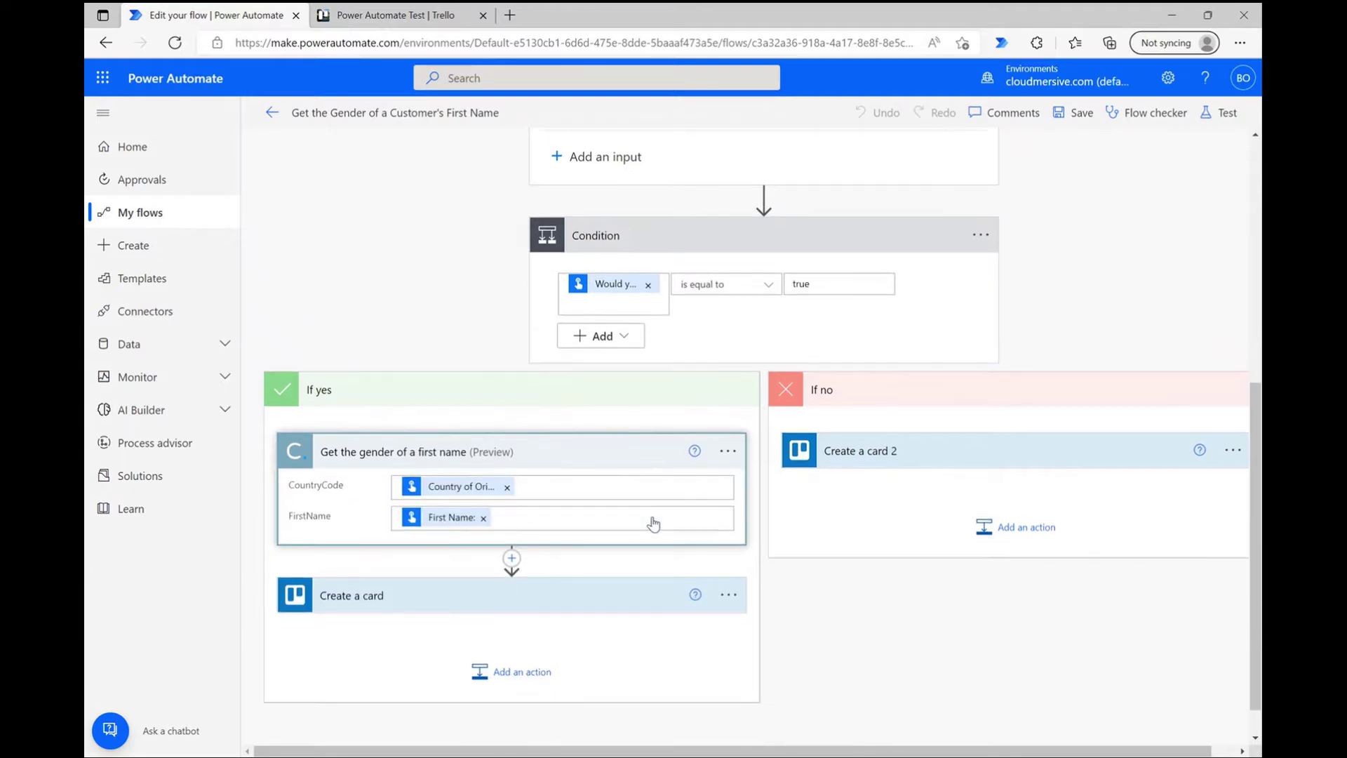
pyautogui.scroll(-1, 653, 523)
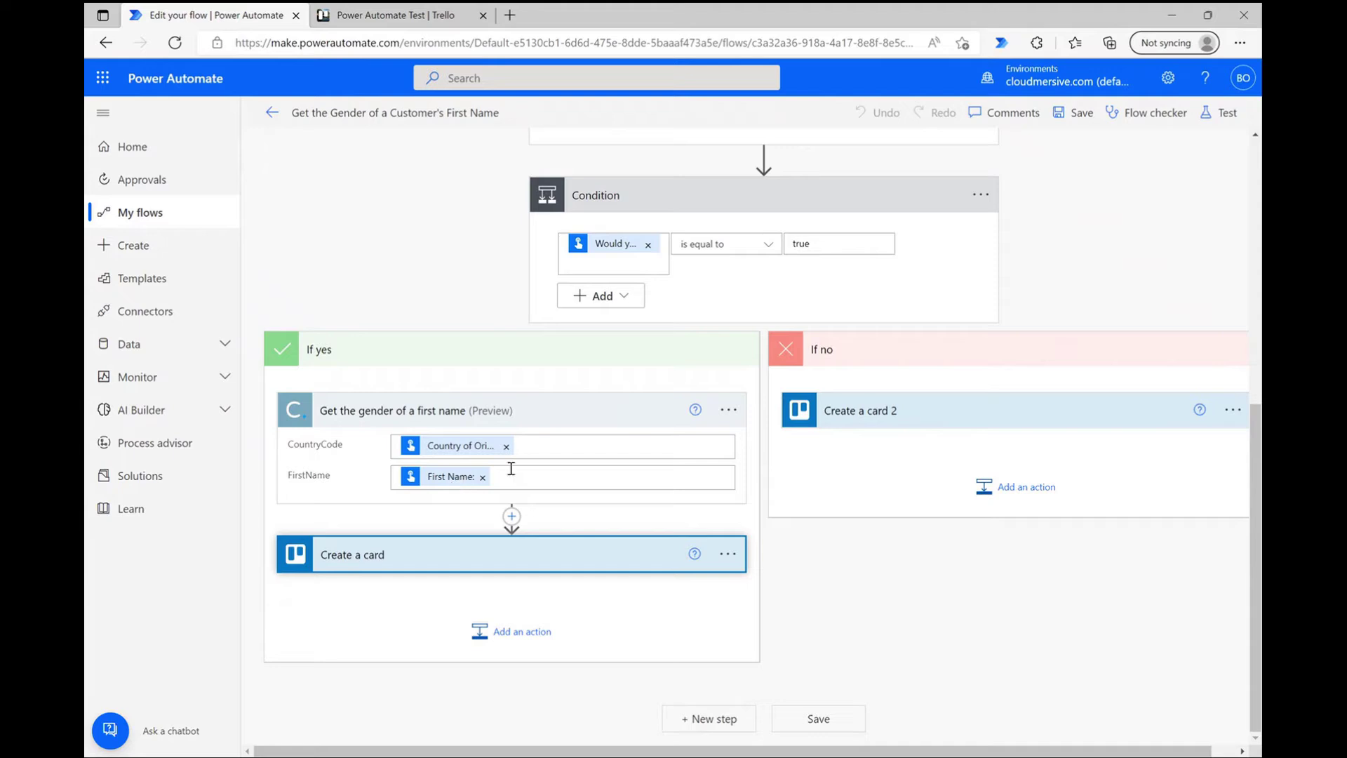
# Step: Compare the yes-branch 'Reach out to new customer' Trello card with the If no branch's Create a card 2 fields
pyautogui.click(567, 557)
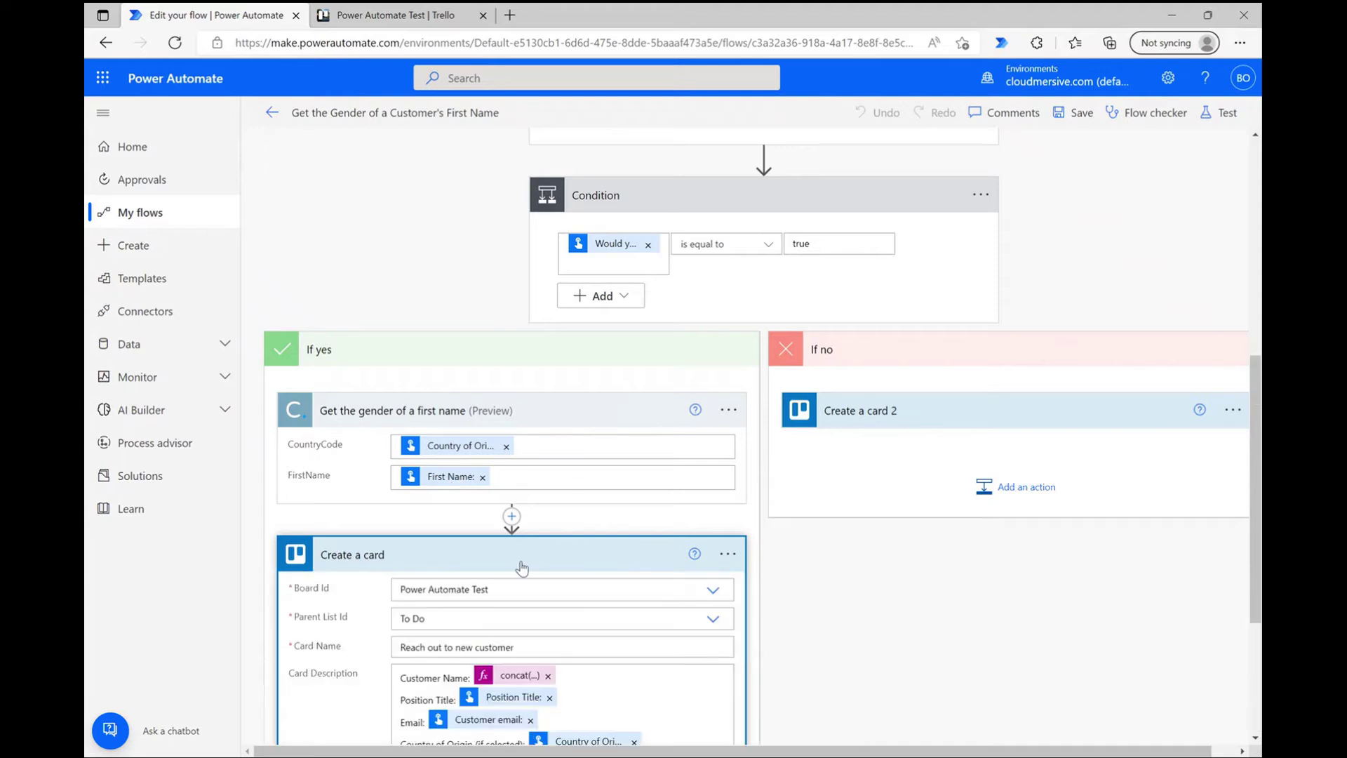
pyautogui.scroll(-2, 660, 618)
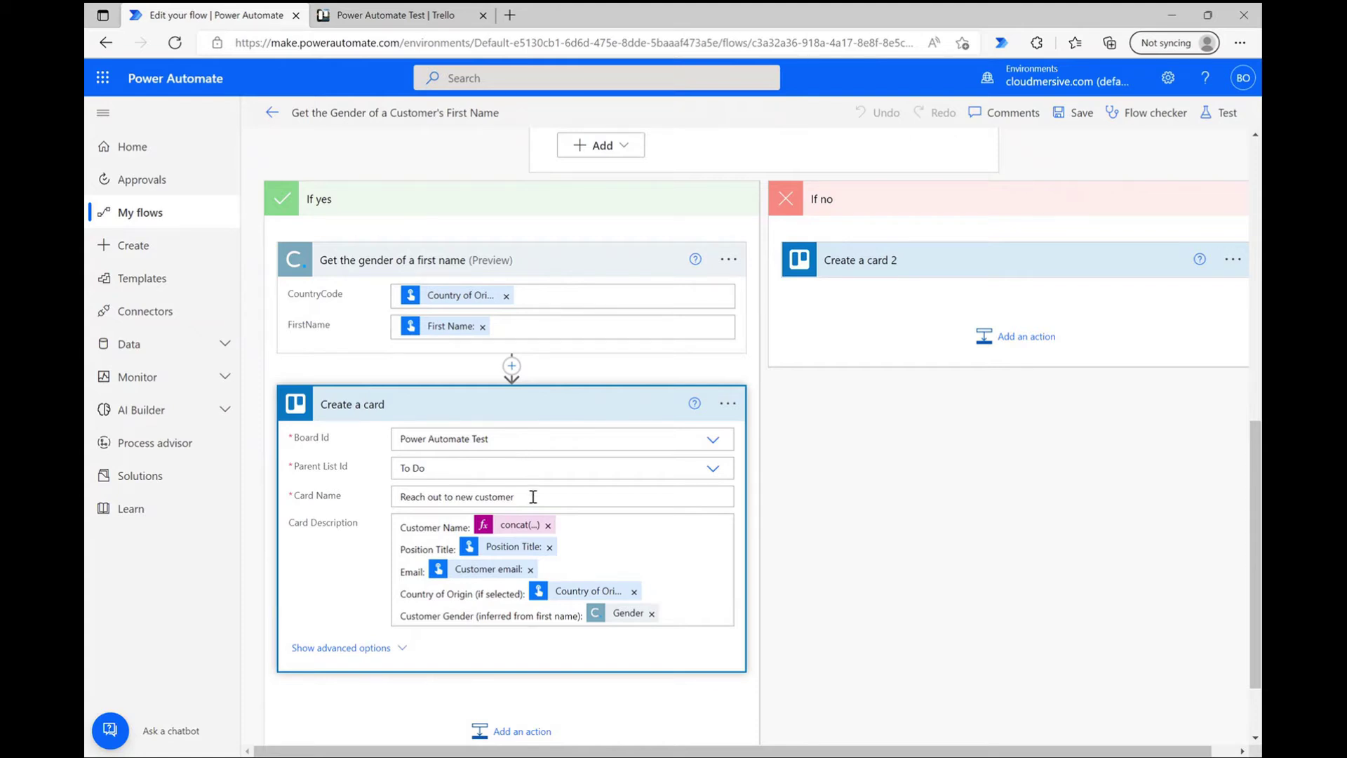
pyautogui.tripleClick(533, 497)
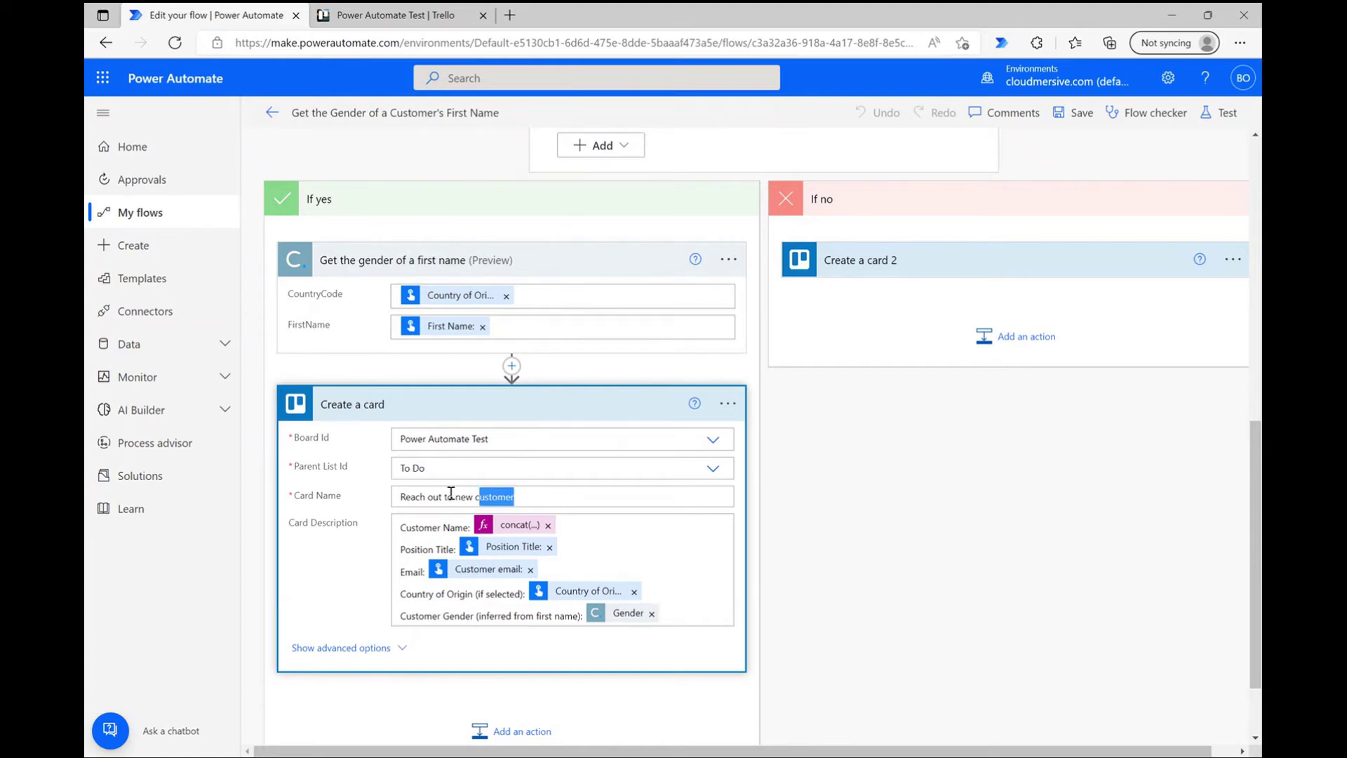
pyautogui.click(553, 503)
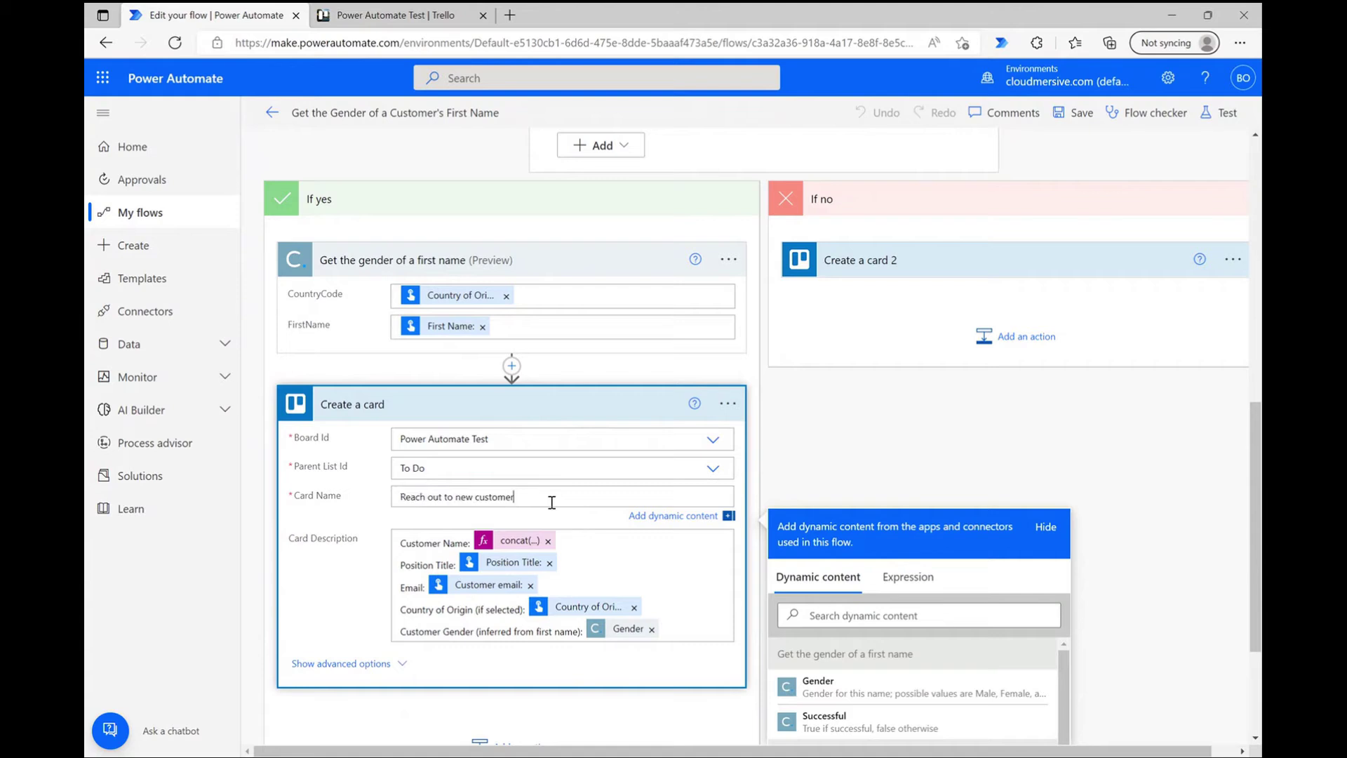
pyautogui.click(927, 481)
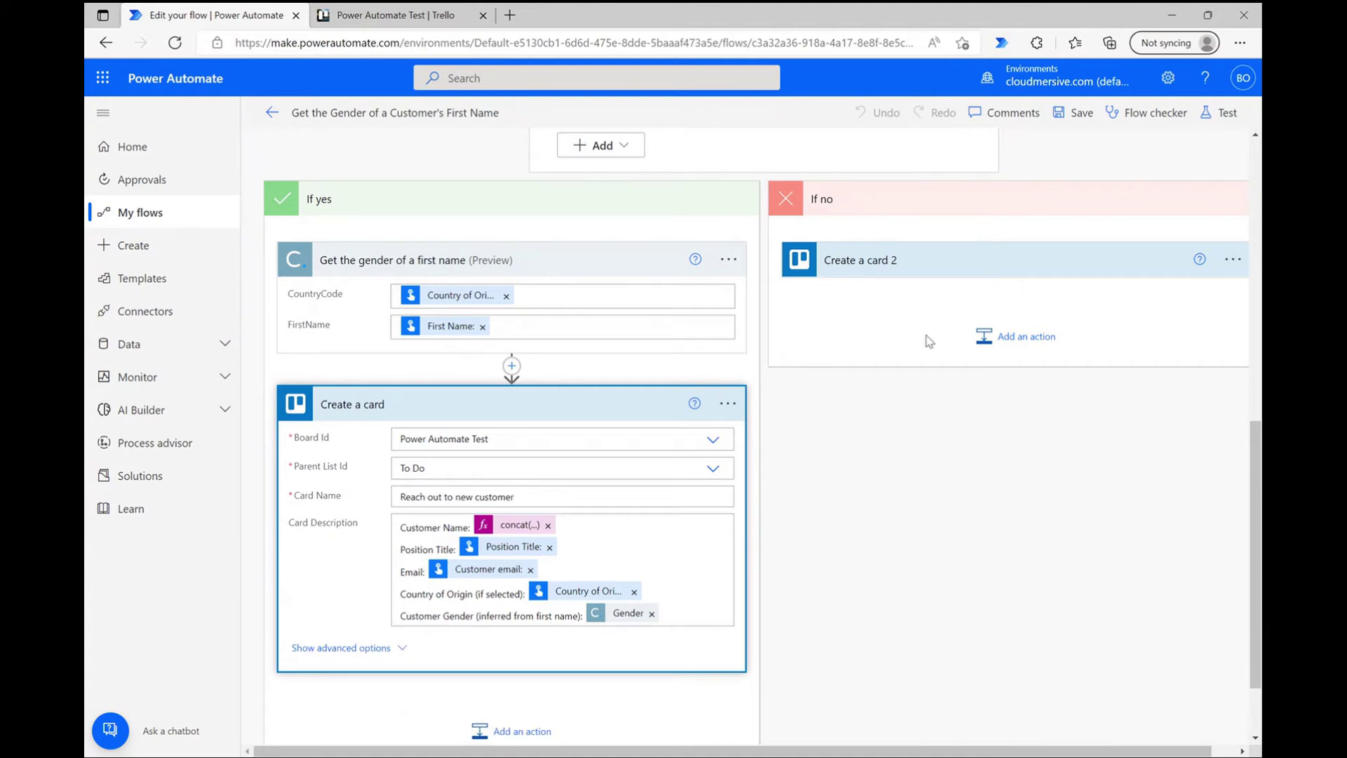
pyautogui.click(950, 271)
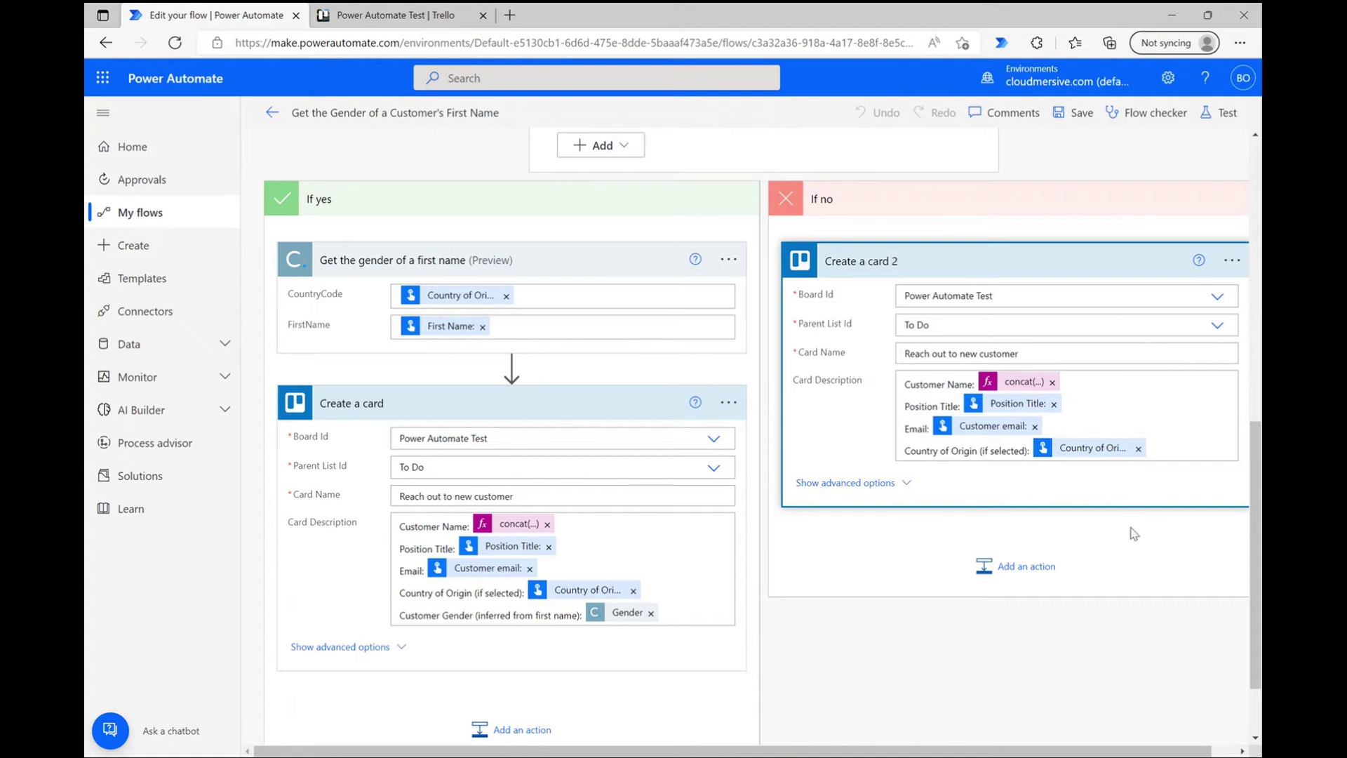
pyautogui.scroll(-1, 1134, 534)
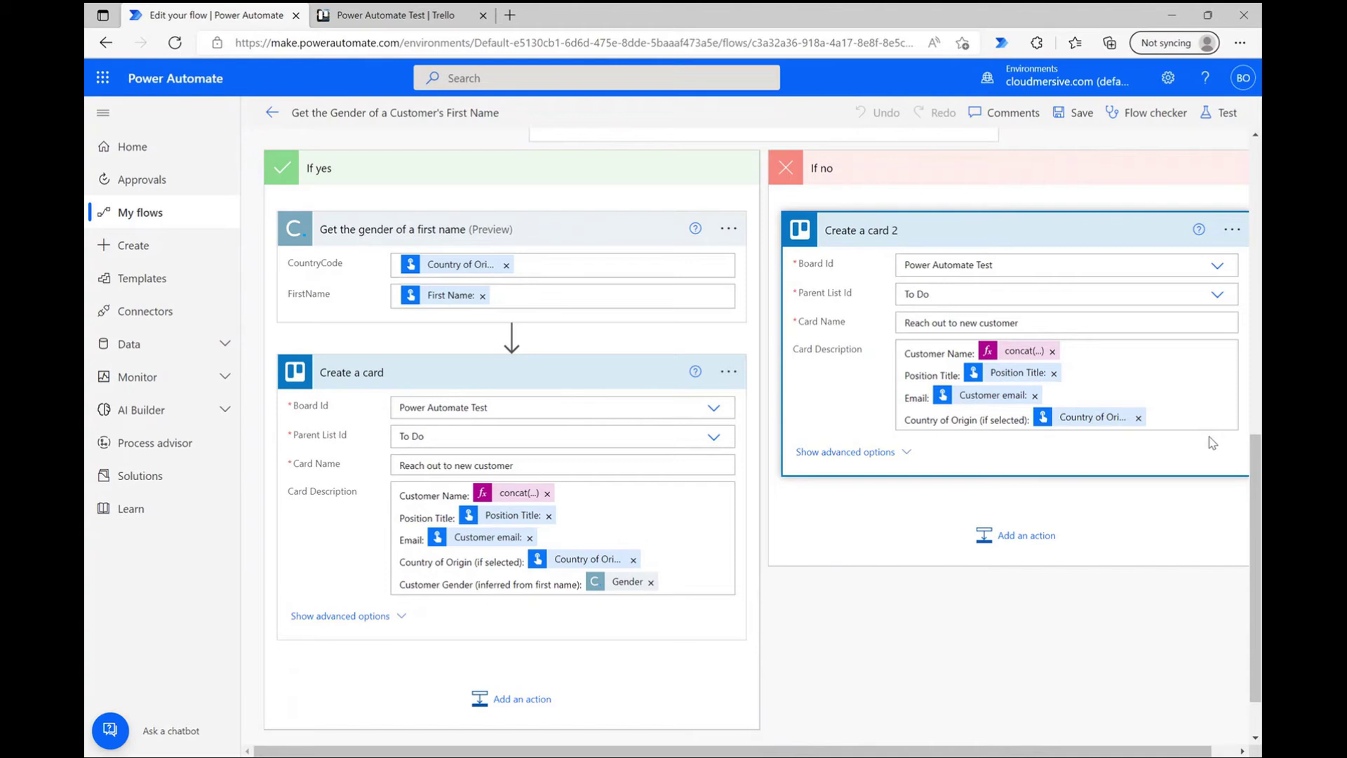
# Step: Start a manual test with the customer's first and last name, Position Title 'Content Creator' and Country 'US'
pyautogui.click(1222, 112)
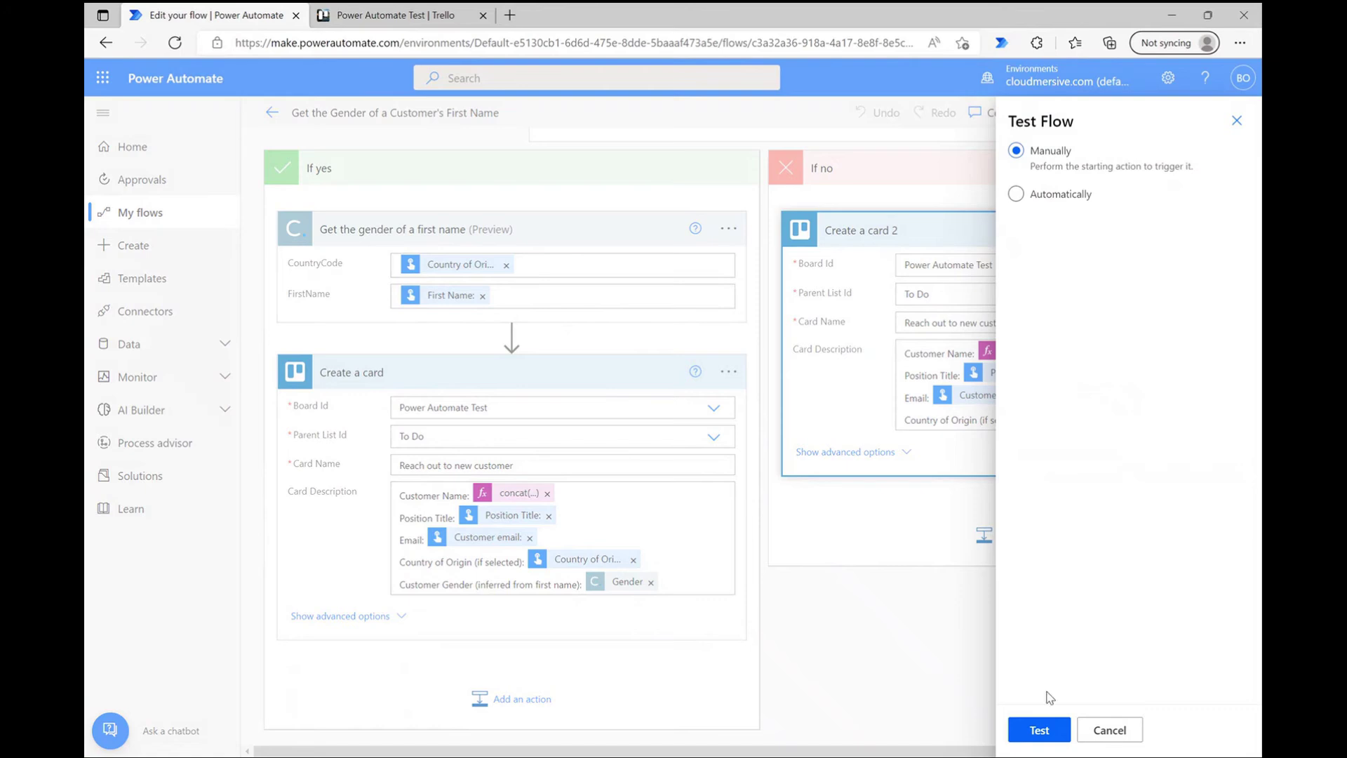
pyautogui.click(1036, 734)
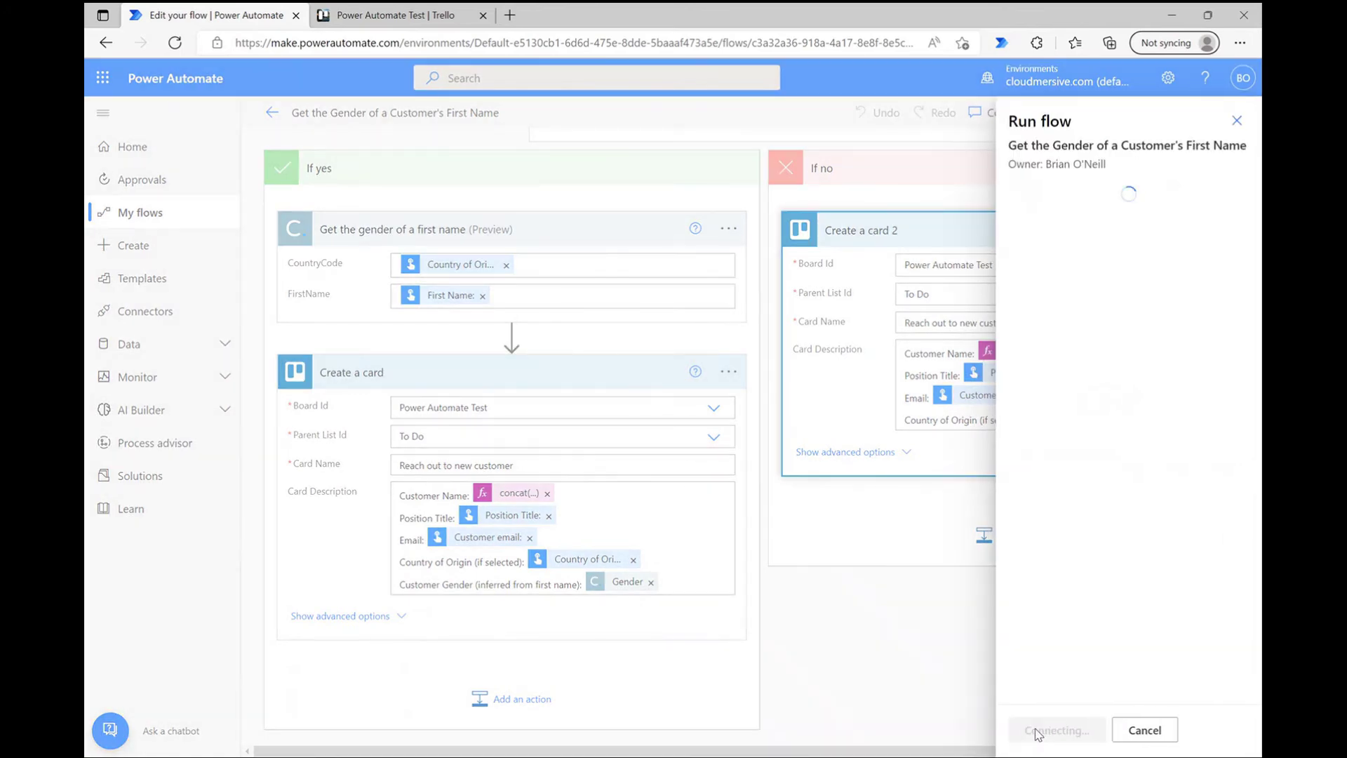
pyautogui.click(1036, 734)
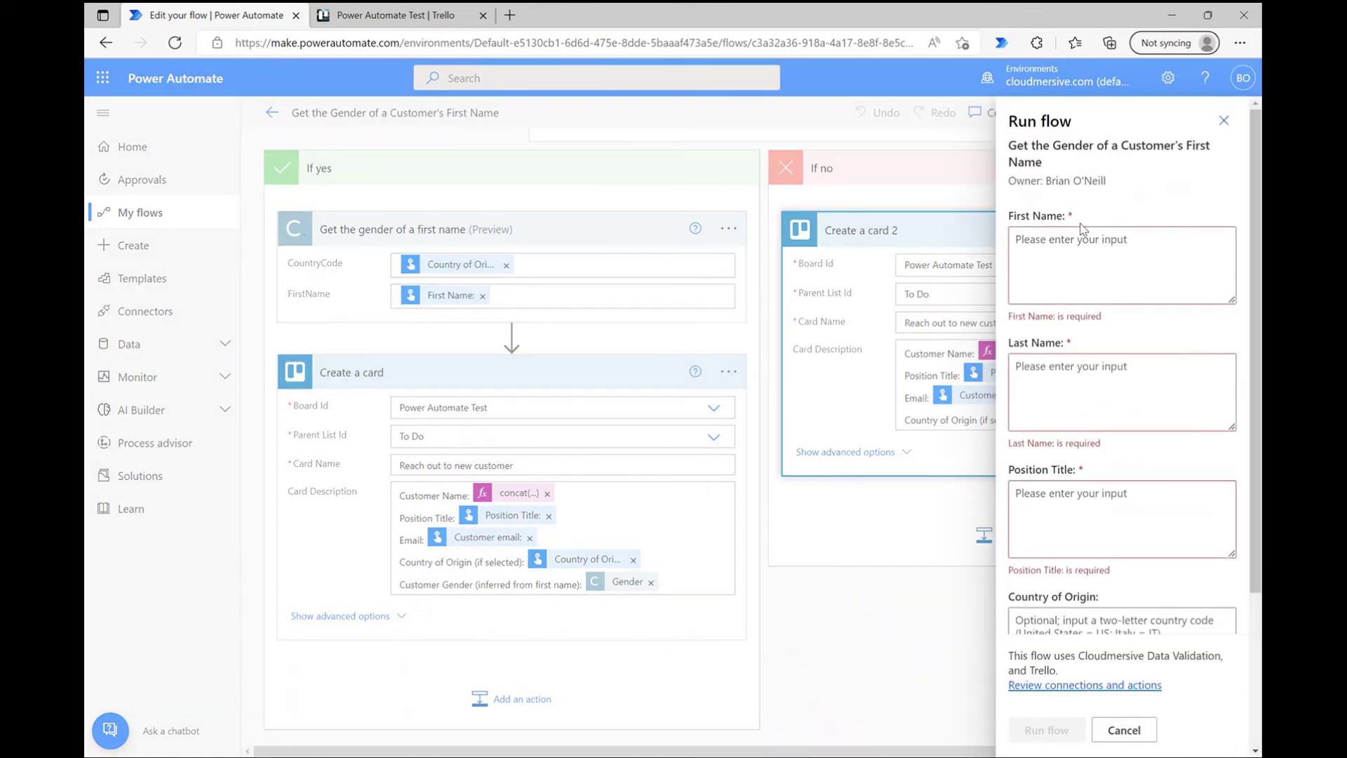
pyautogui.click(1053, 244)
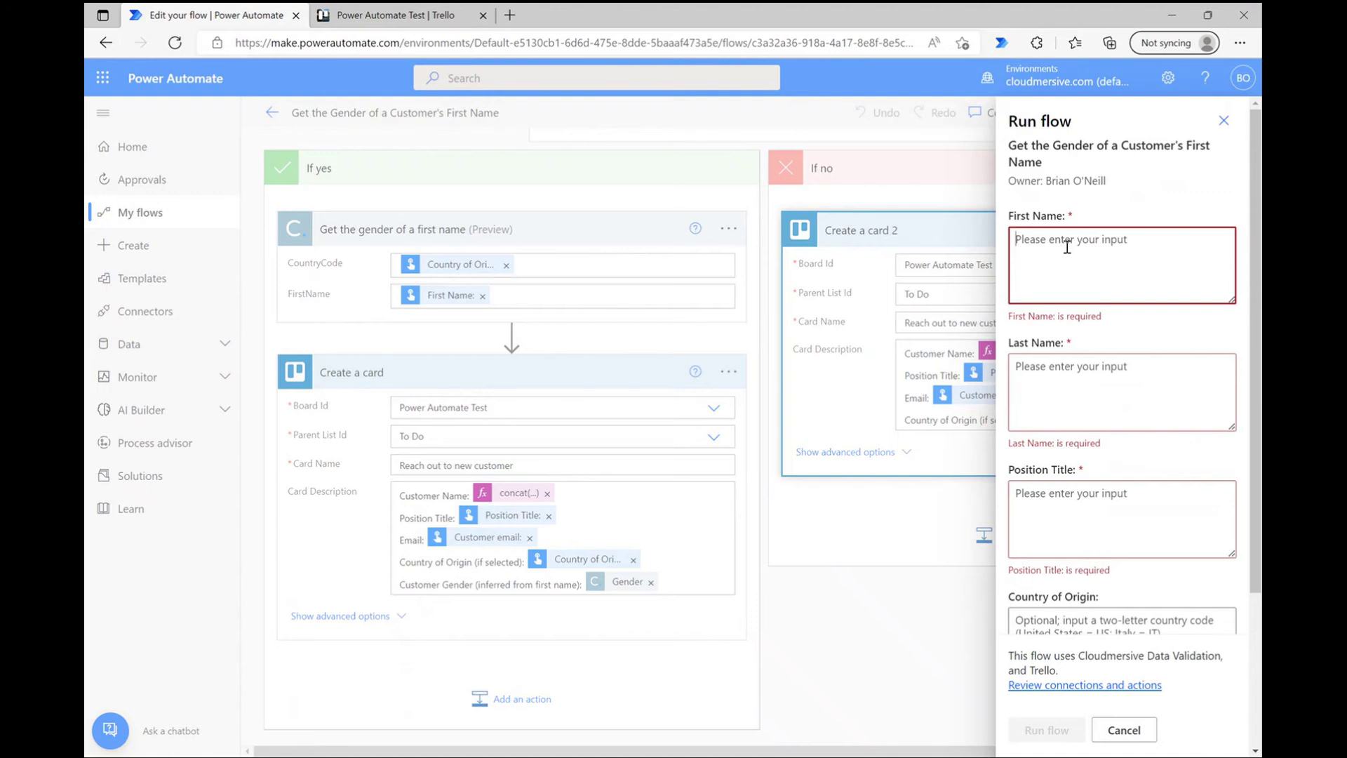
pyautogui.press('Tab')
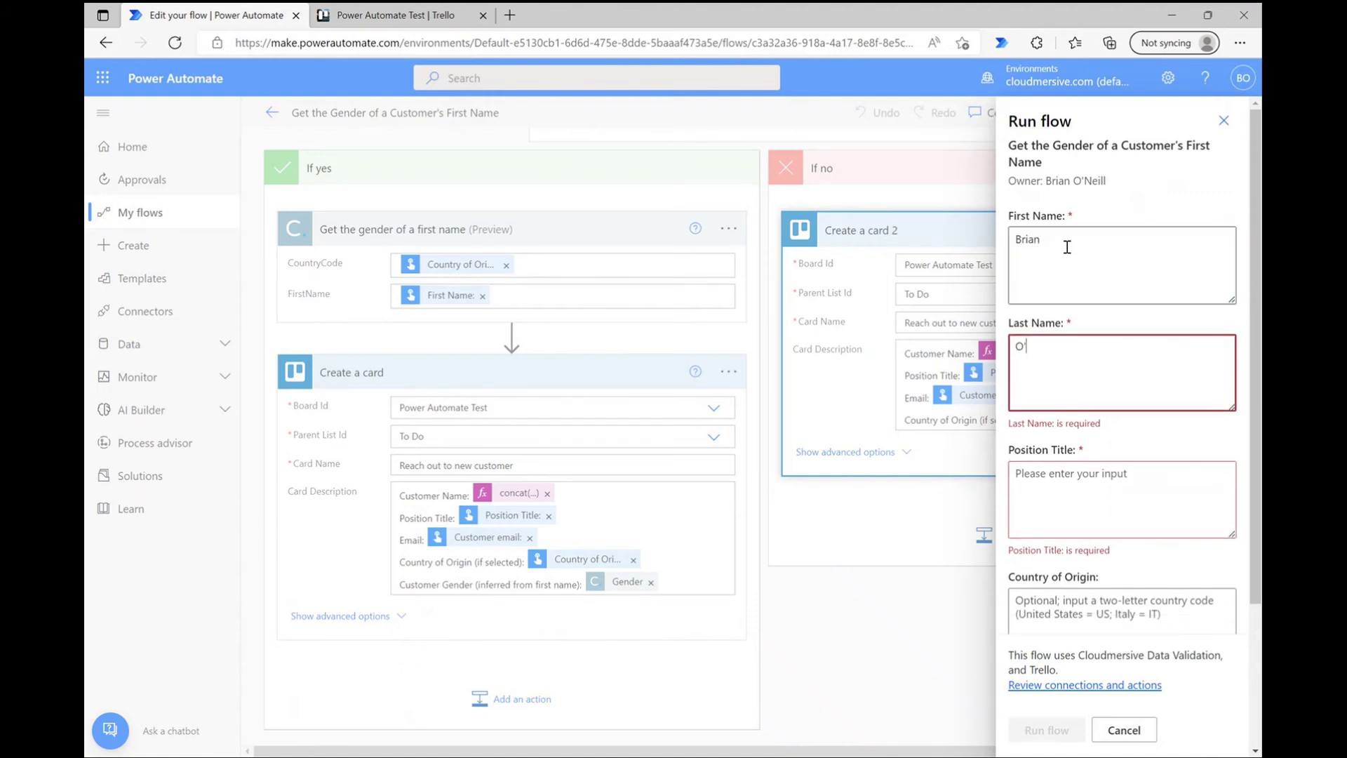
pyautogui.press('Tab')
pyautogui.write('Content Creator')
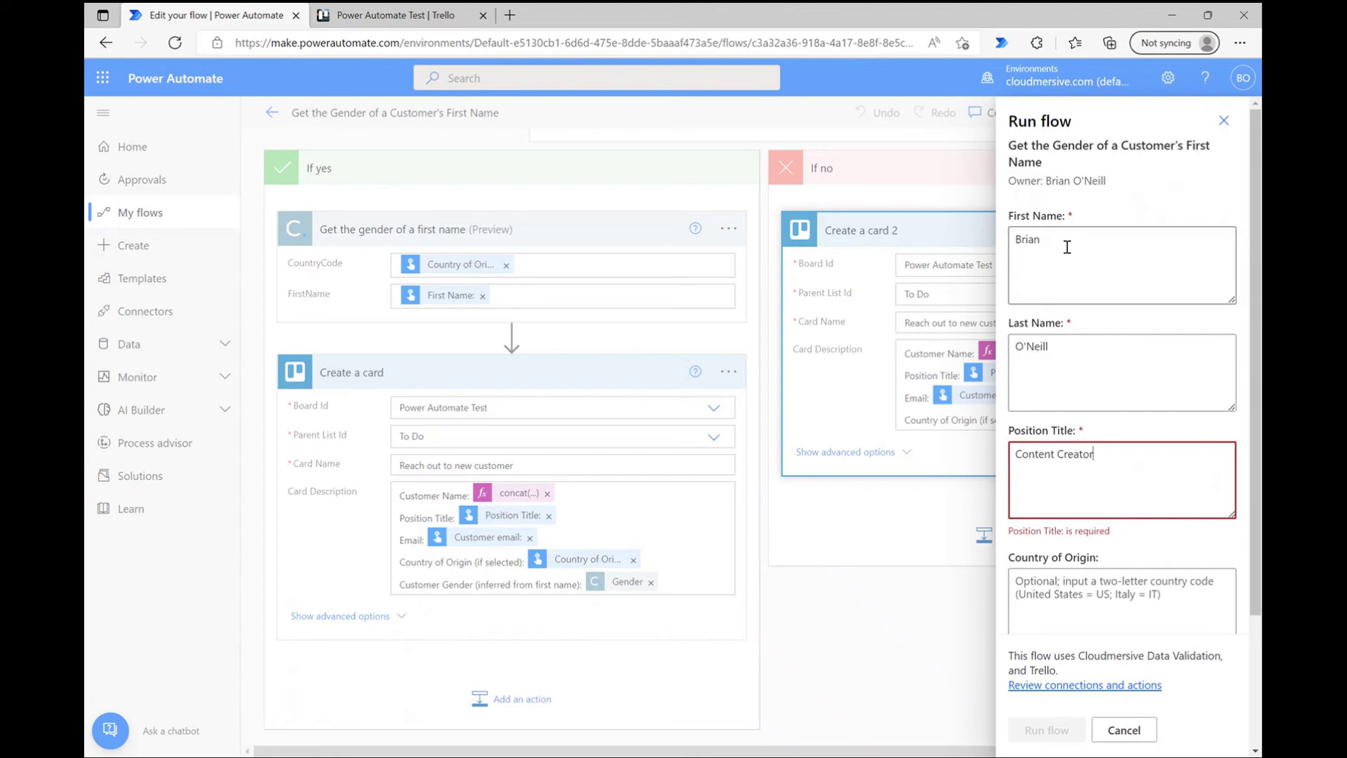
pyautogui.press('Tab')
pyautogui.write('US')
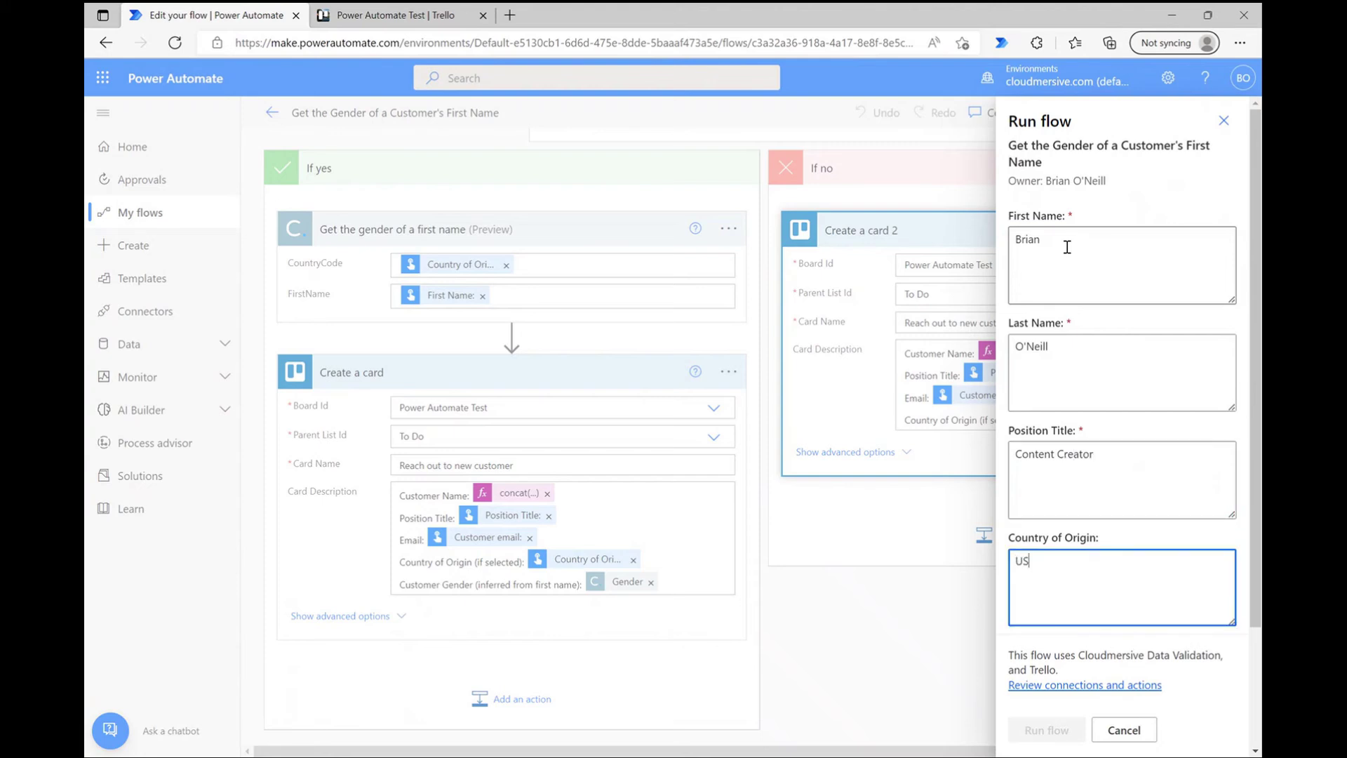
# Step: Pick the suggested contact as customer e-mail, turn on gender inference, and run the flow
pyautogui.scroll(-2, 1053, 537)
pyautogui.click(1055, 525)
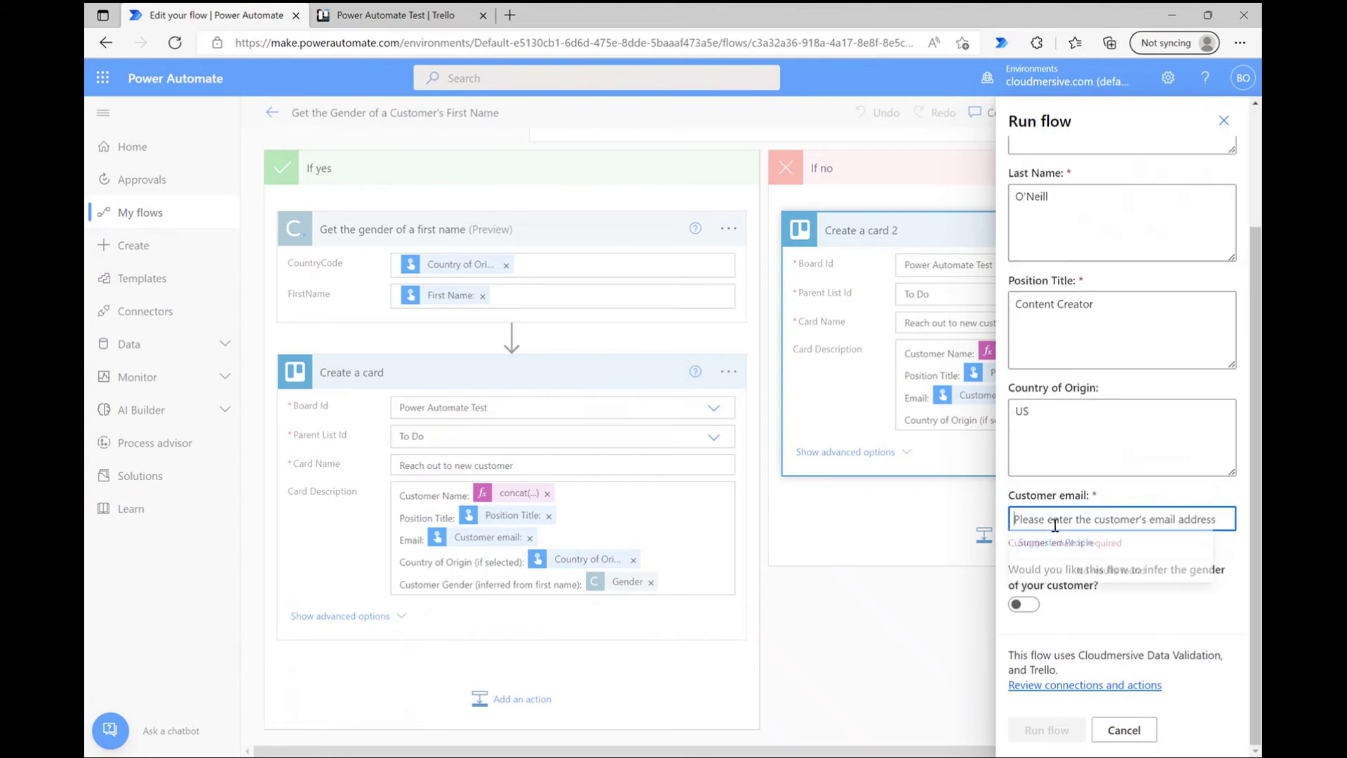
pyautogui.click(1089, 553)
pyautogui.click(1089, 593)
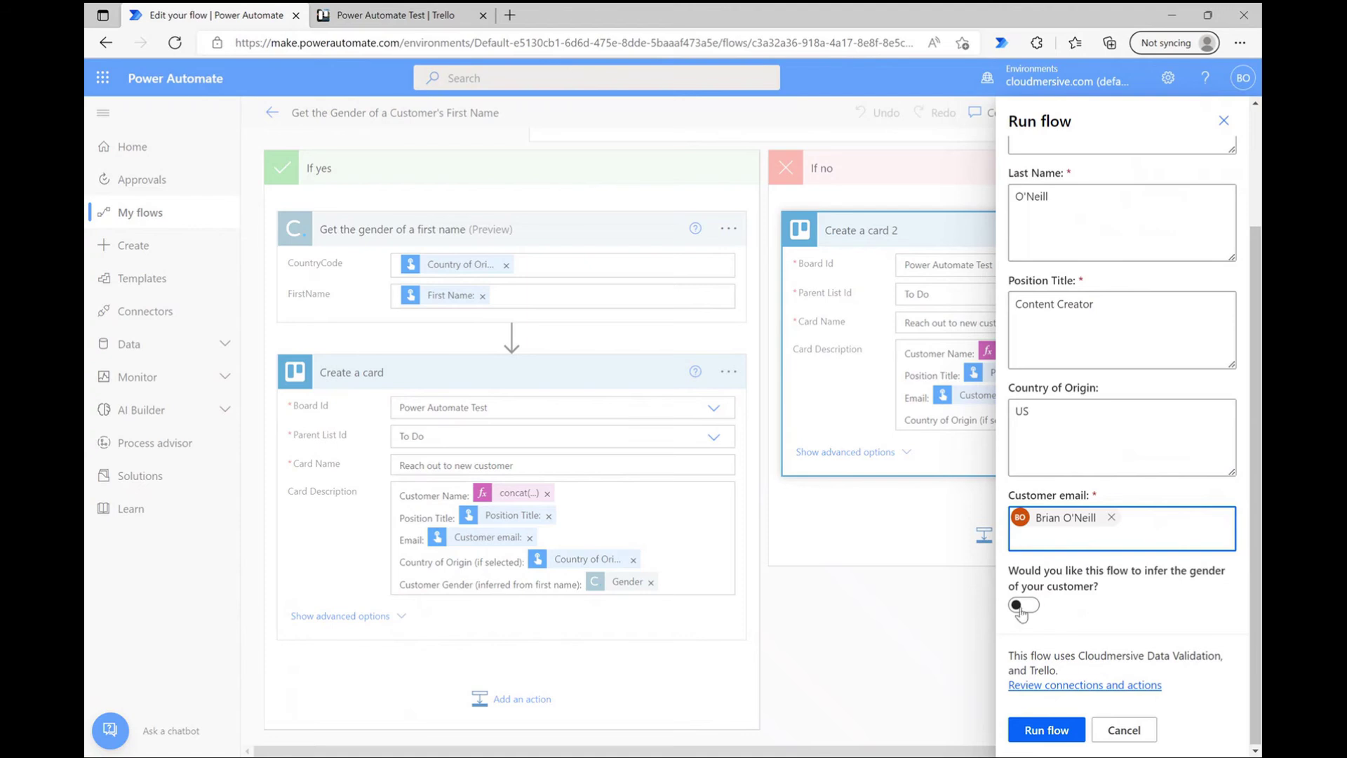
pyautogui.click(1025, 605)
pyautogui.click(1044, 731)
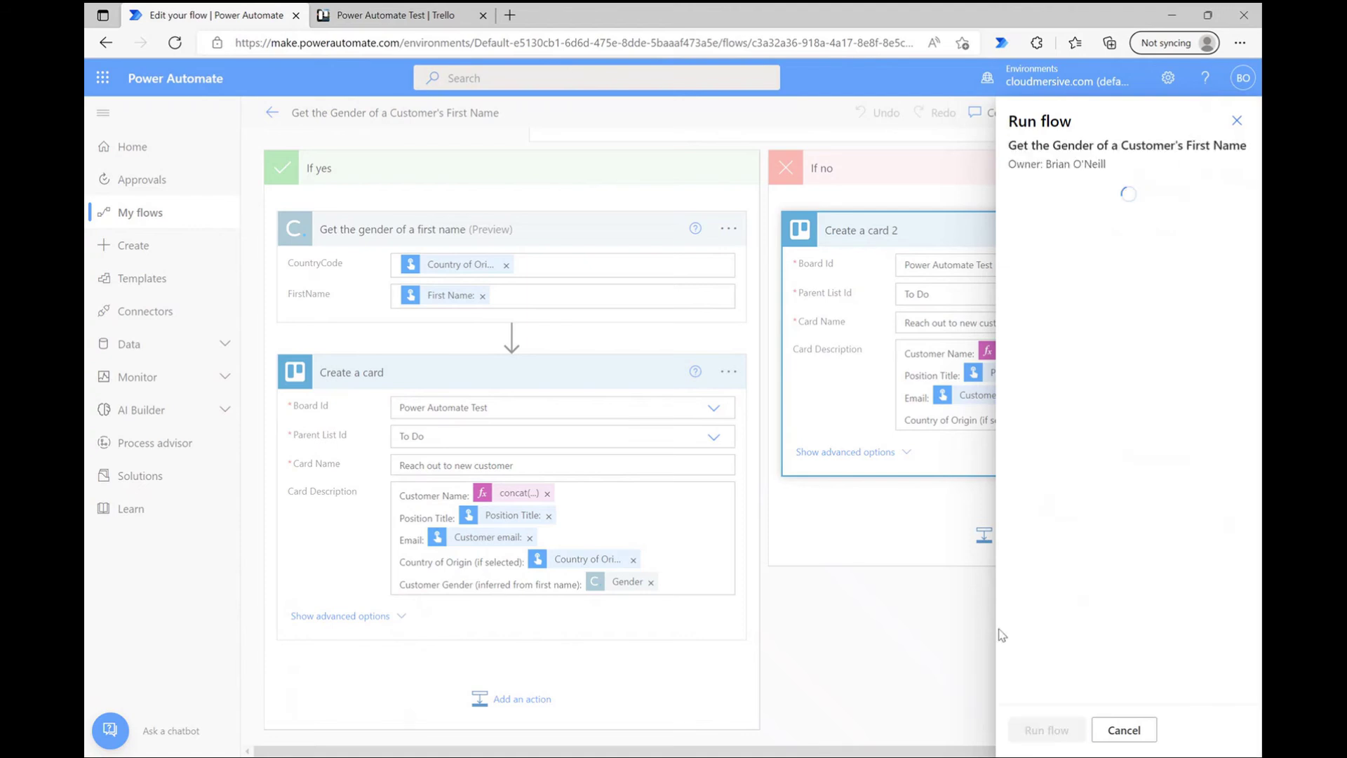
pyautogui.click(1043, 730)
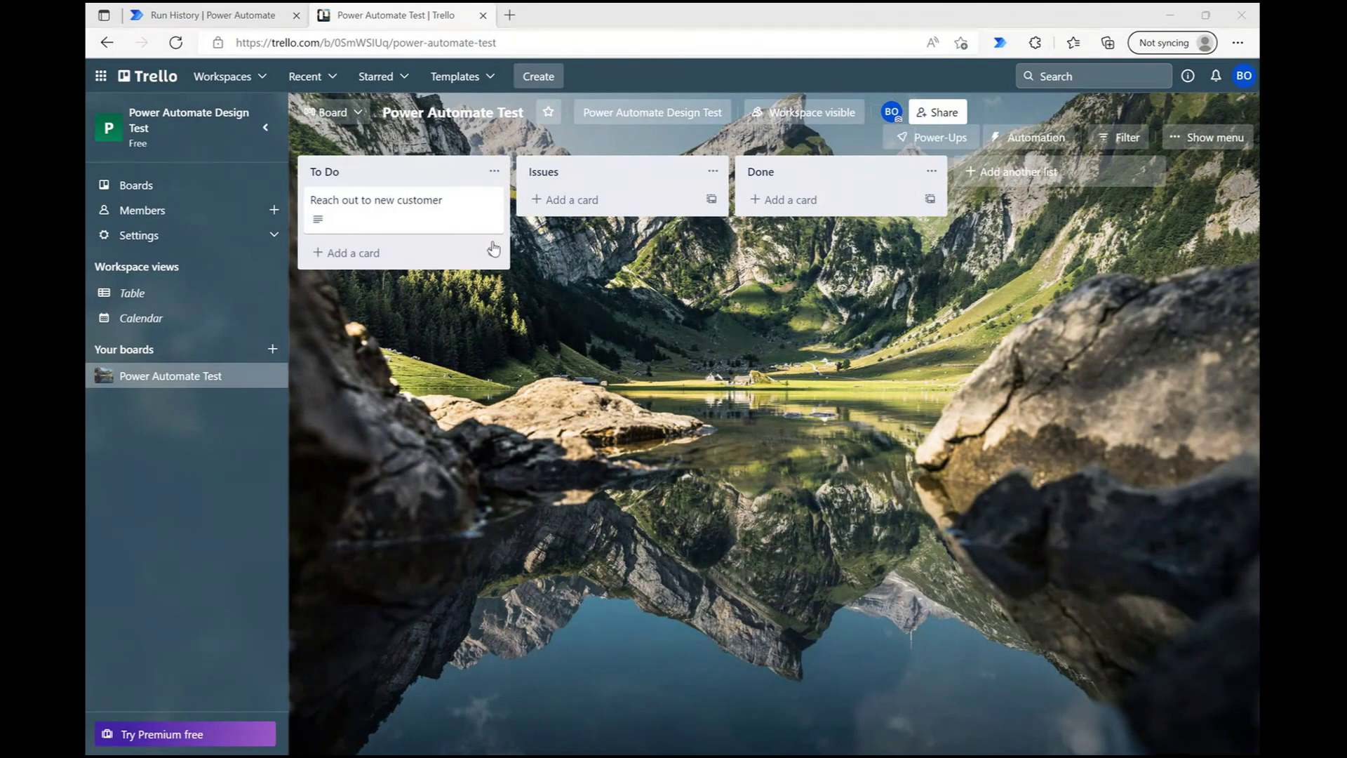
# Step: Open the 'Reach out to new customer' card, confirm its description shows gender Male, and close it
pyautogui.click(414, 207)
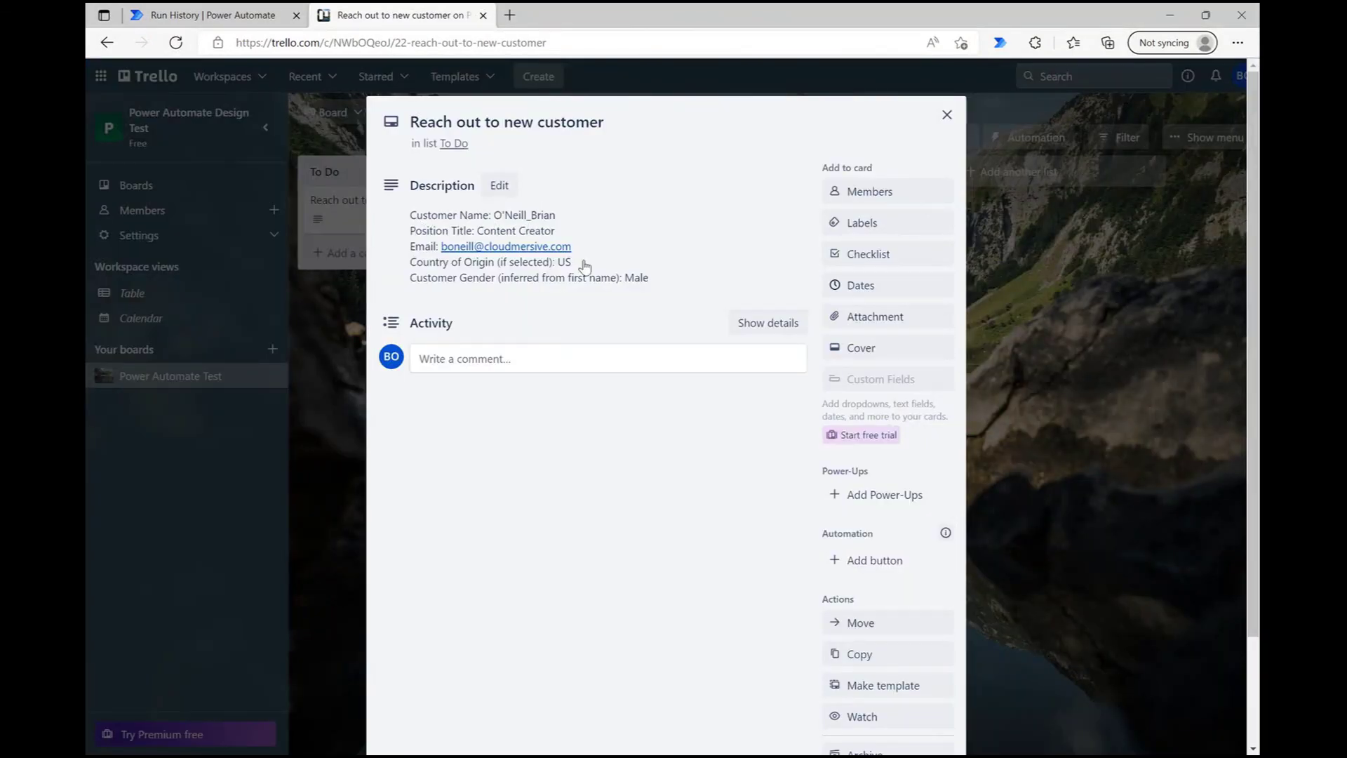
pyautogui.click(644, 277)
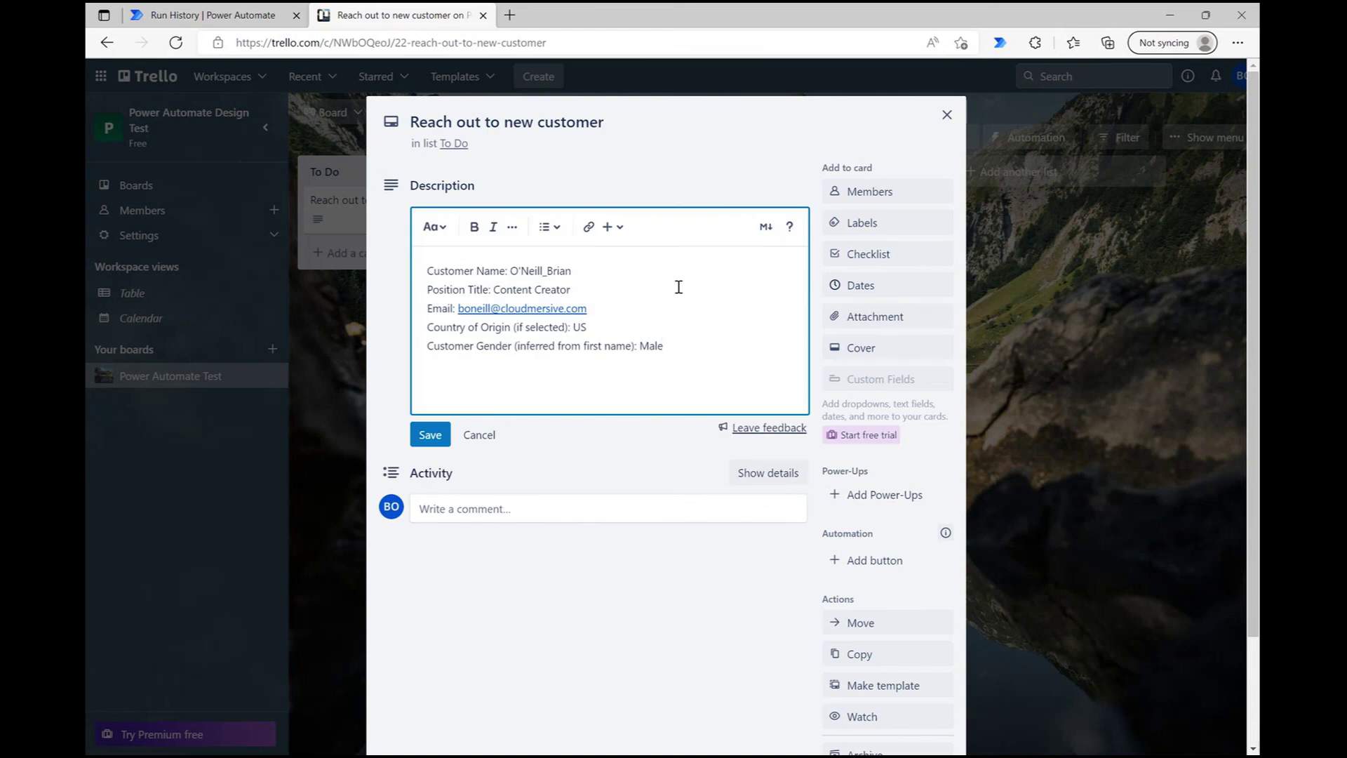
pyautogui.moveTo(672, 344); pyautogui.dragTo(638, 346)
pyautogui.click(692, 351)
pyautogui.click(947, 115)
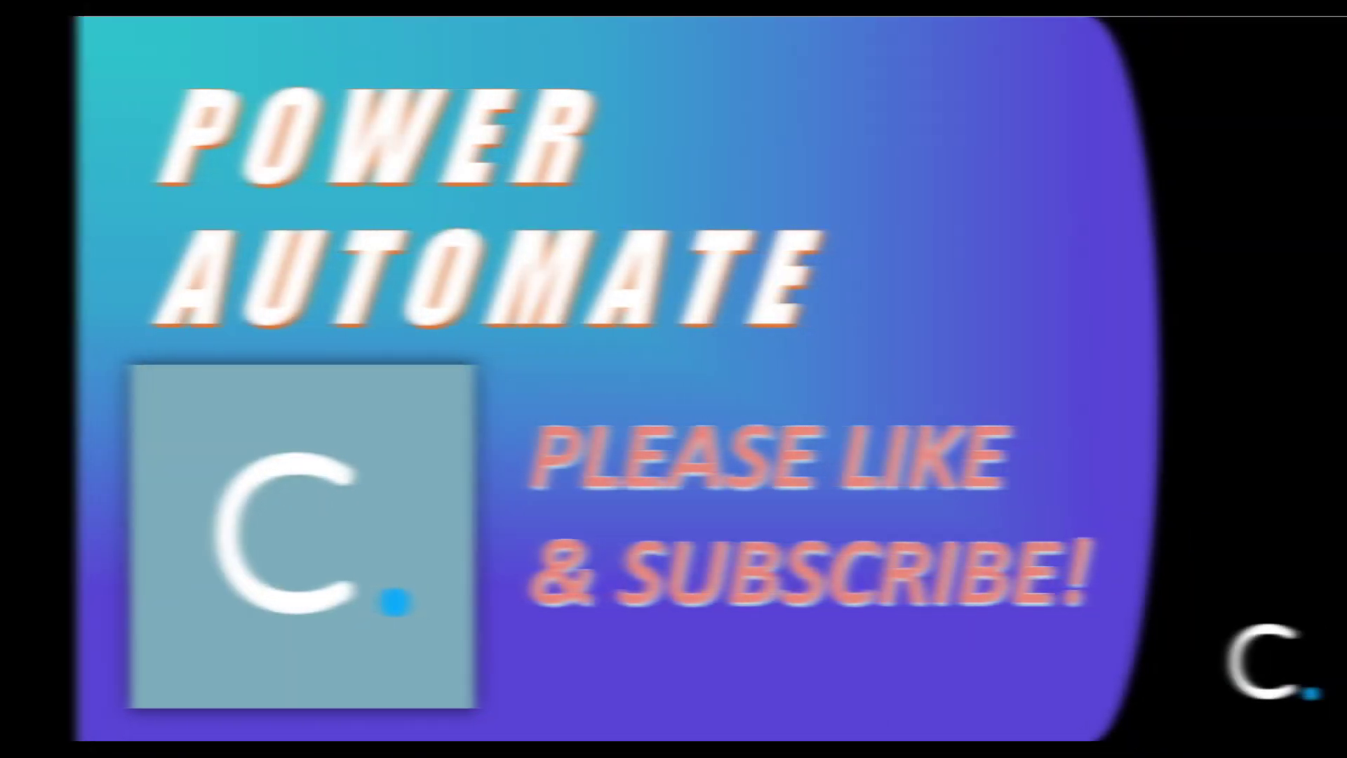